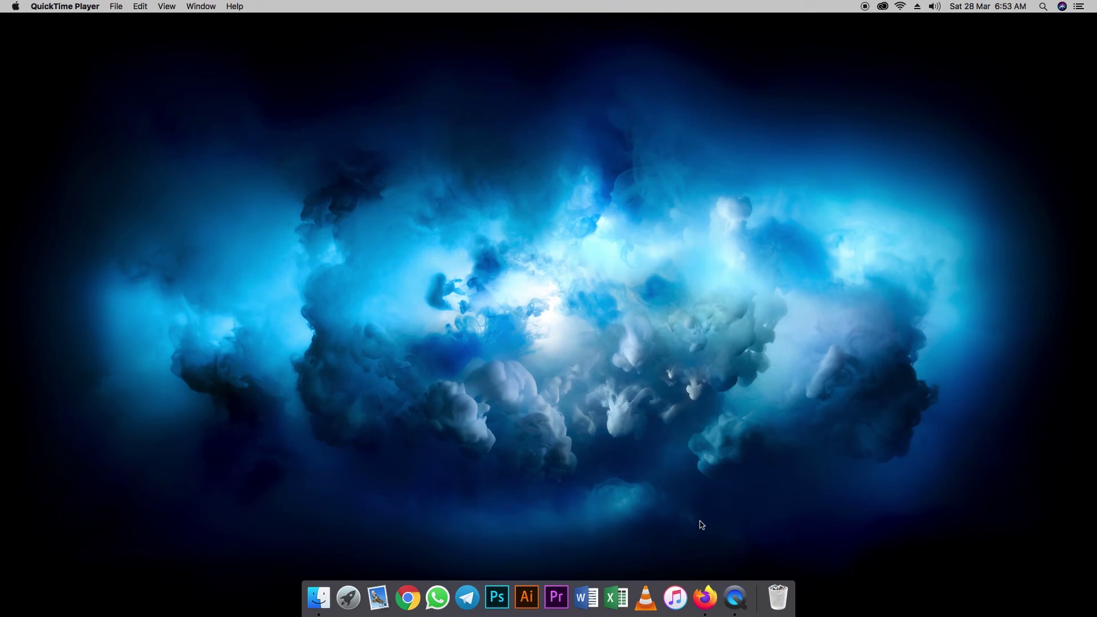
Switch to Firefox, where the cPanel login page is showing
click(705, 597)
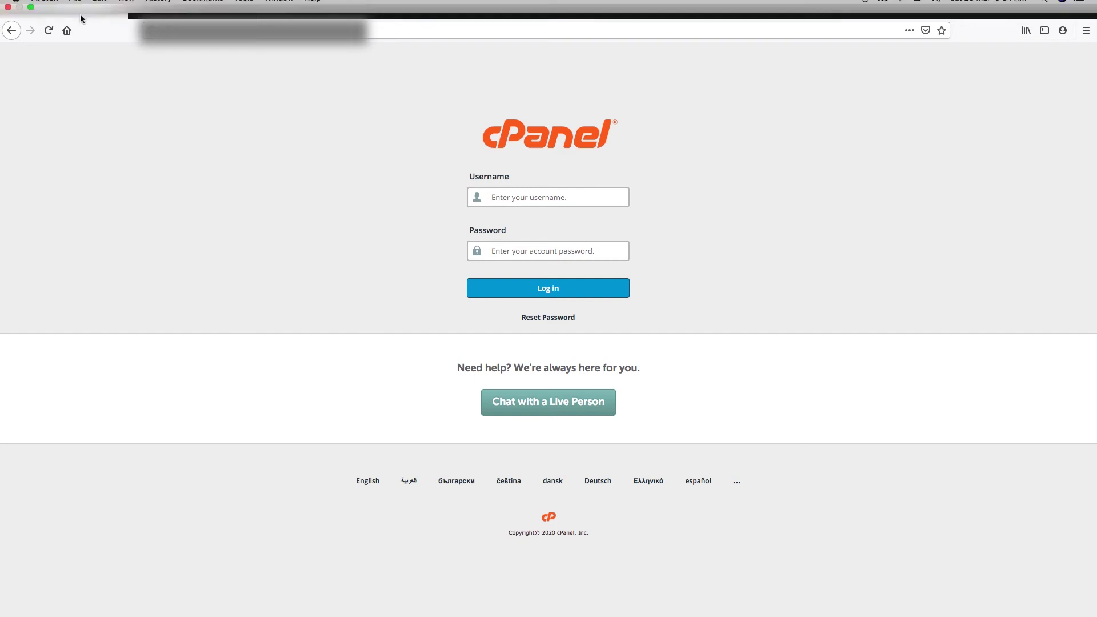
Go to the 'cPanel - Main' tab and open WordPress under Softaculous Apps Installer
click(185, 10)
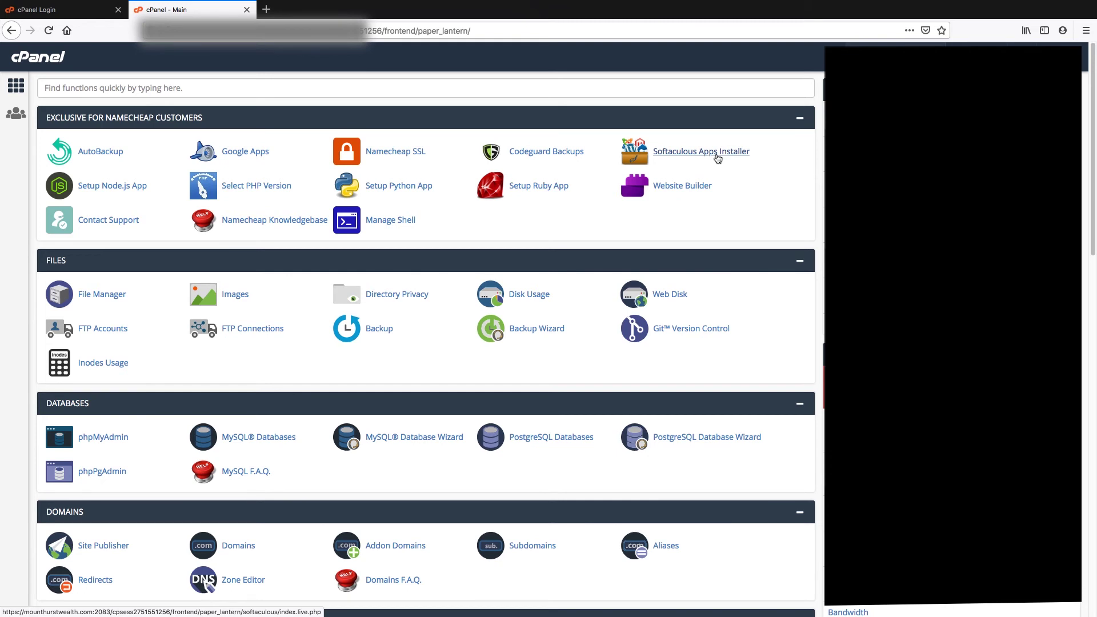
scroll(628, 326, down, 5)
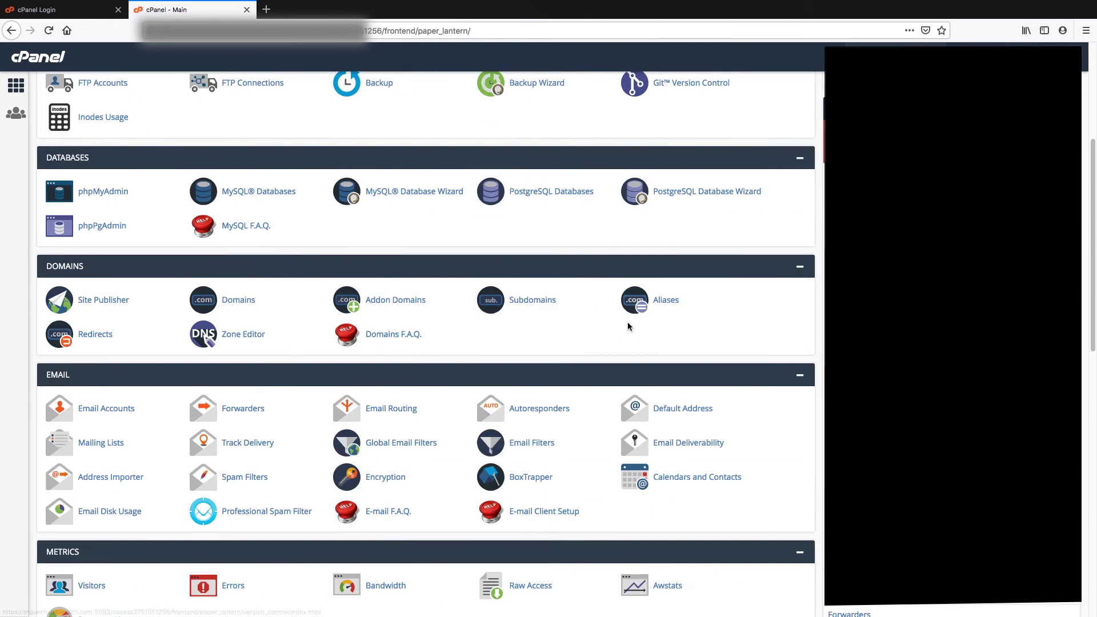
scroll(628, 326, down, 12)
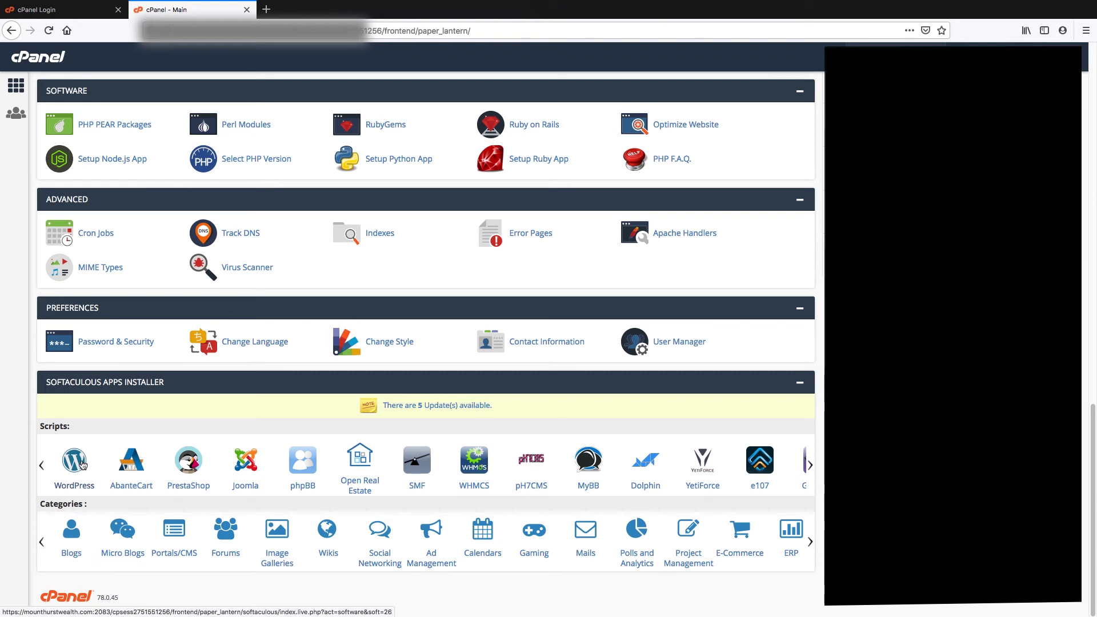
click(75, 466)
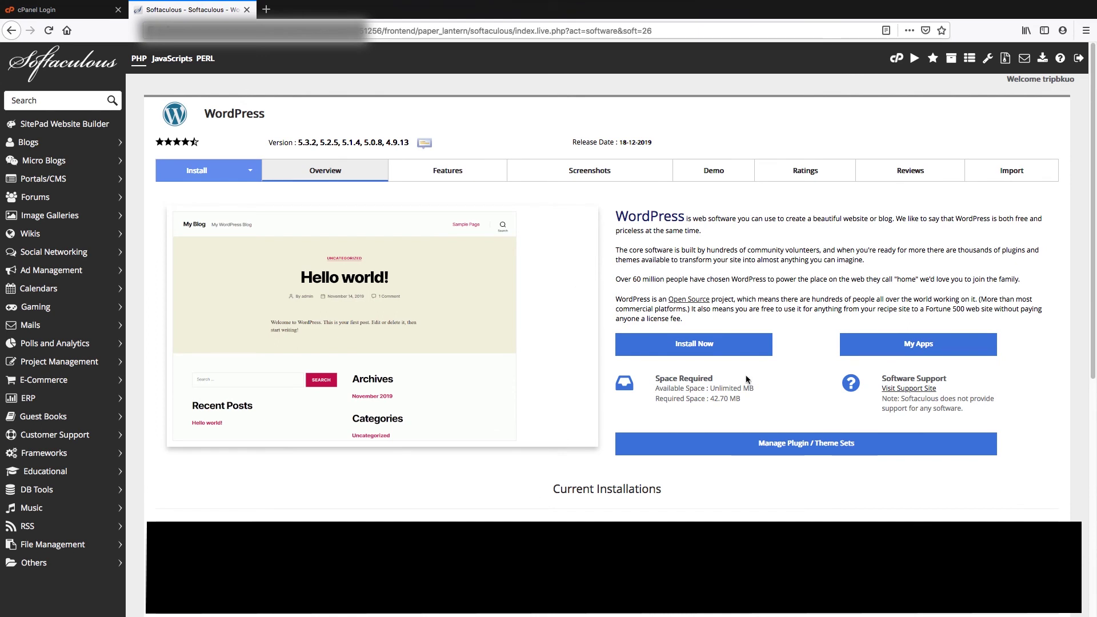
Start a new WordPress installation and look over the install form's fields
click(698, 347)
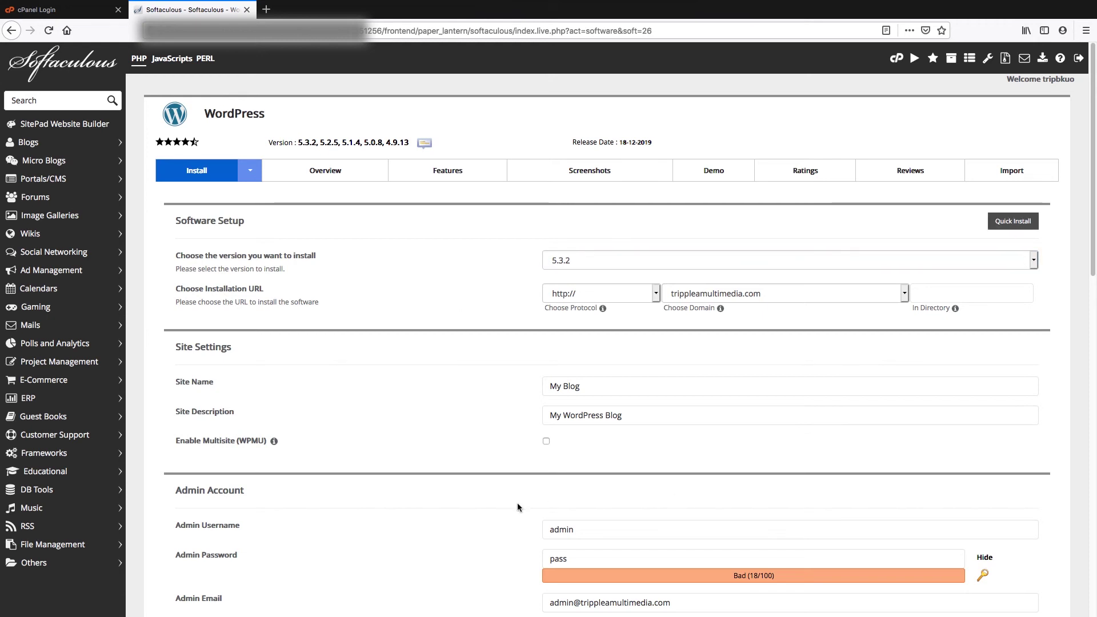
scroll(517, 506, down, 5)
scroll(518, 507, down, 5)
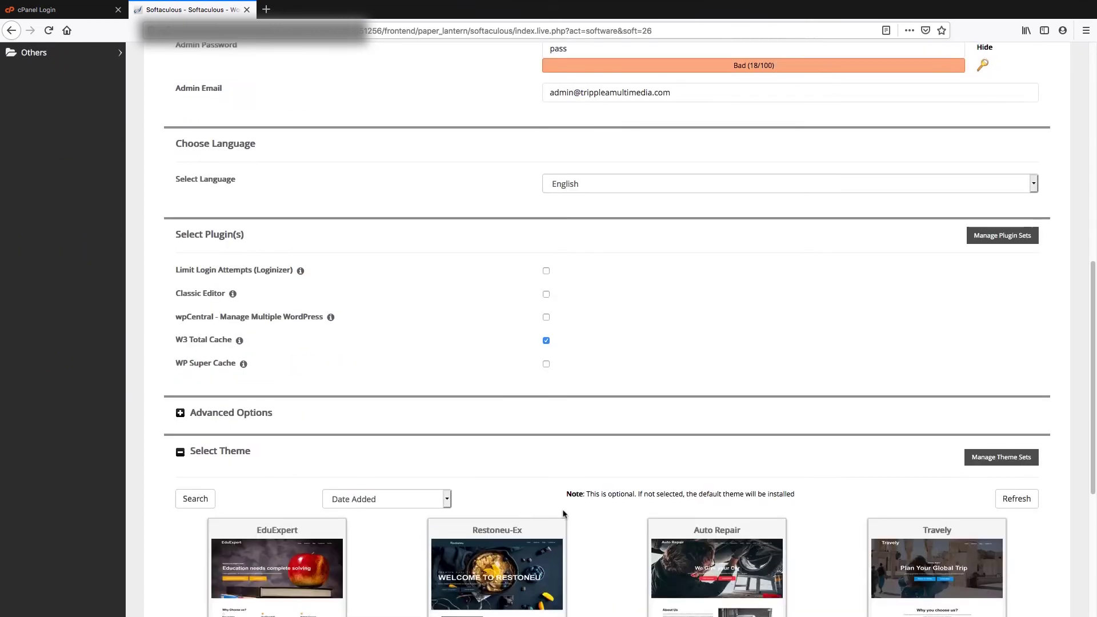
scroll(562, 509, up, 10)
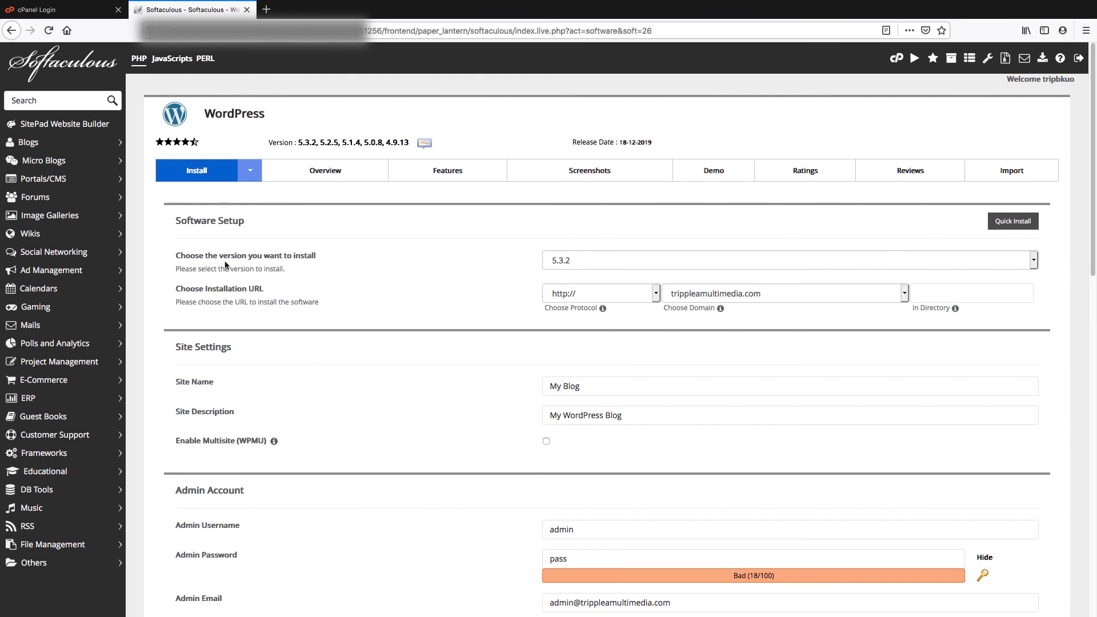
click(633, 262)
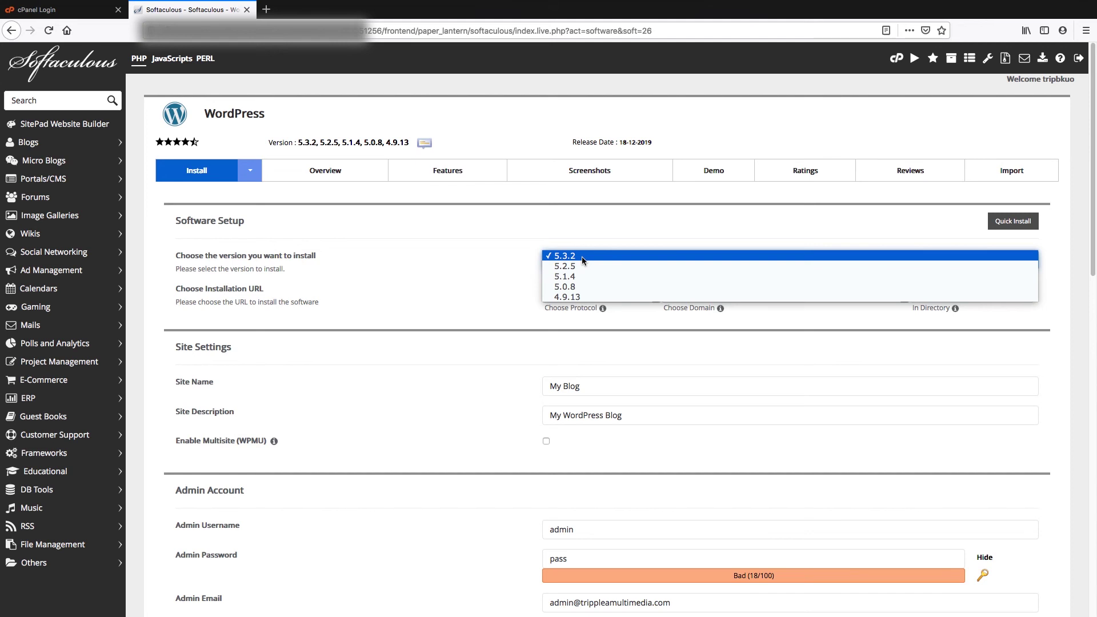
click(501, 276)
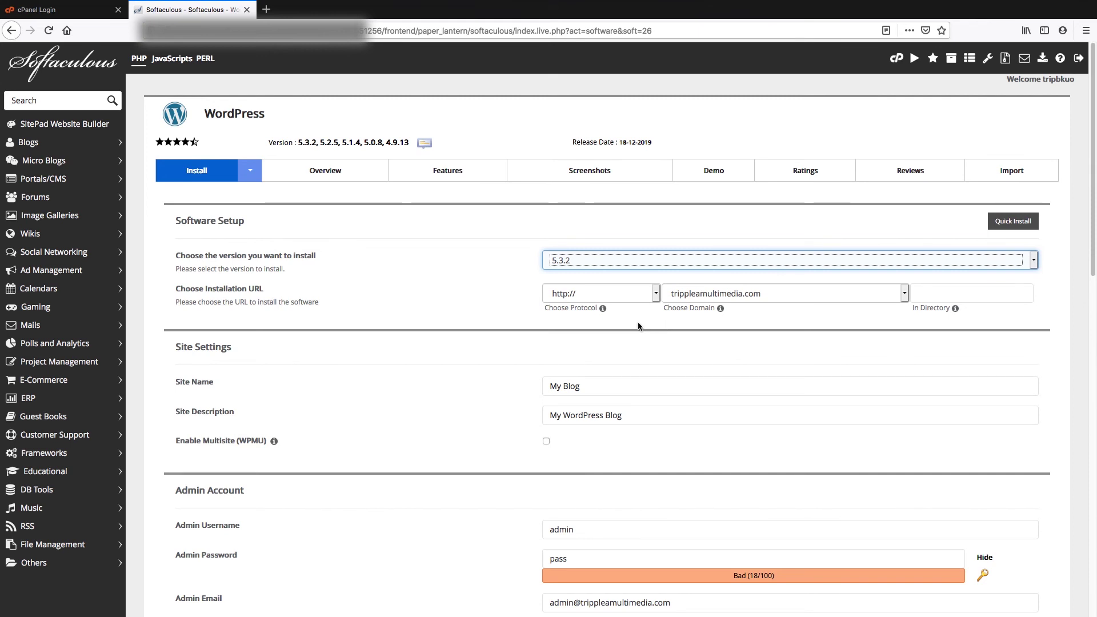
click(654, 295)
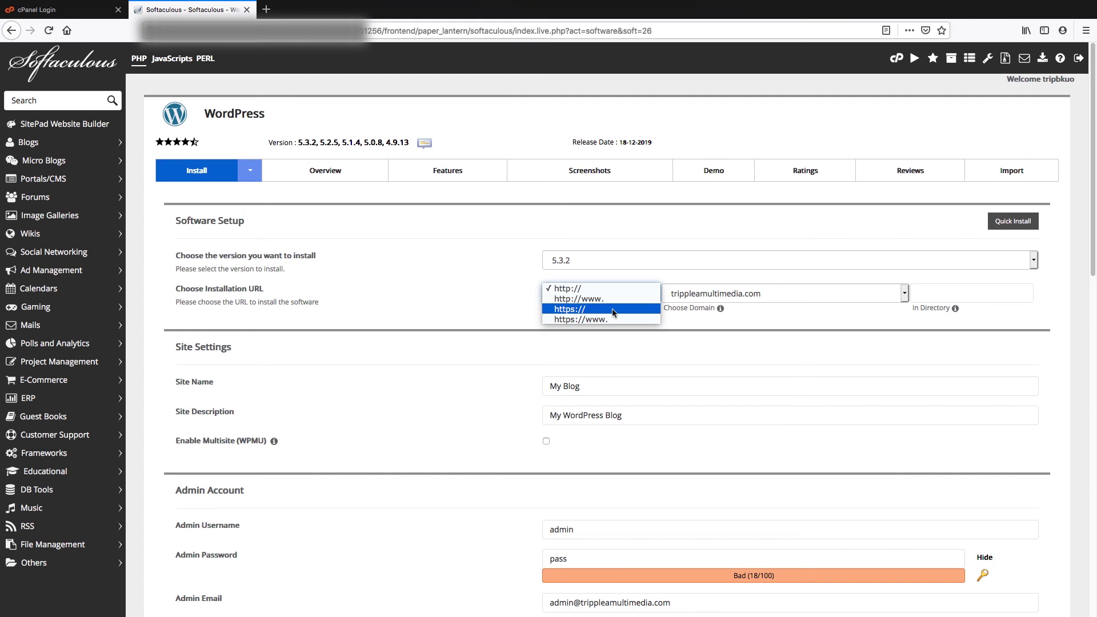
click(598, 311)
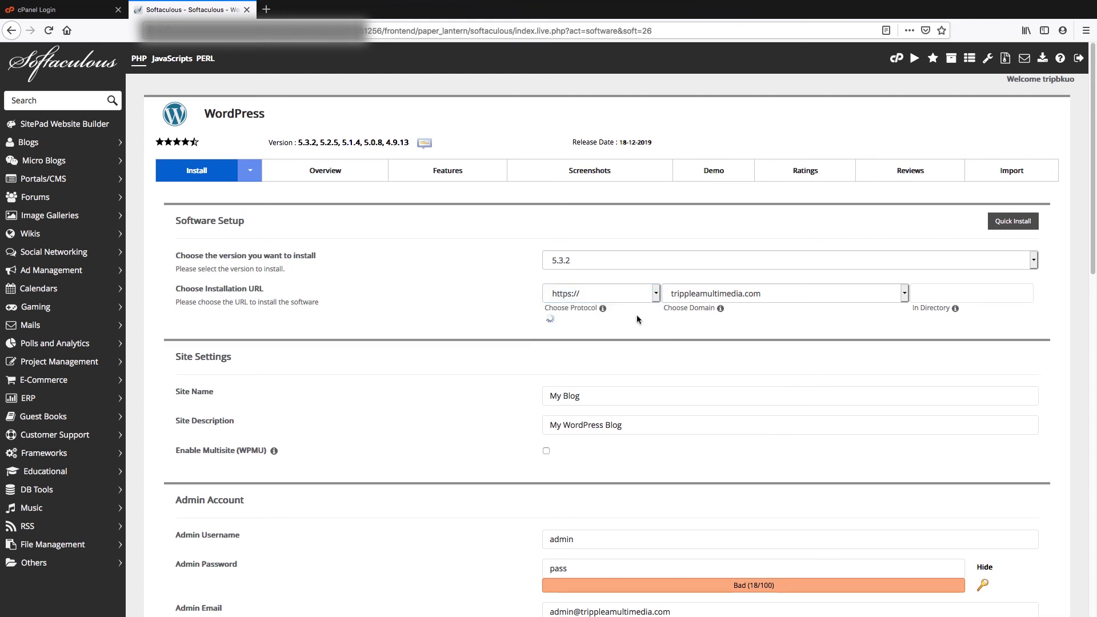
click(743, 295)
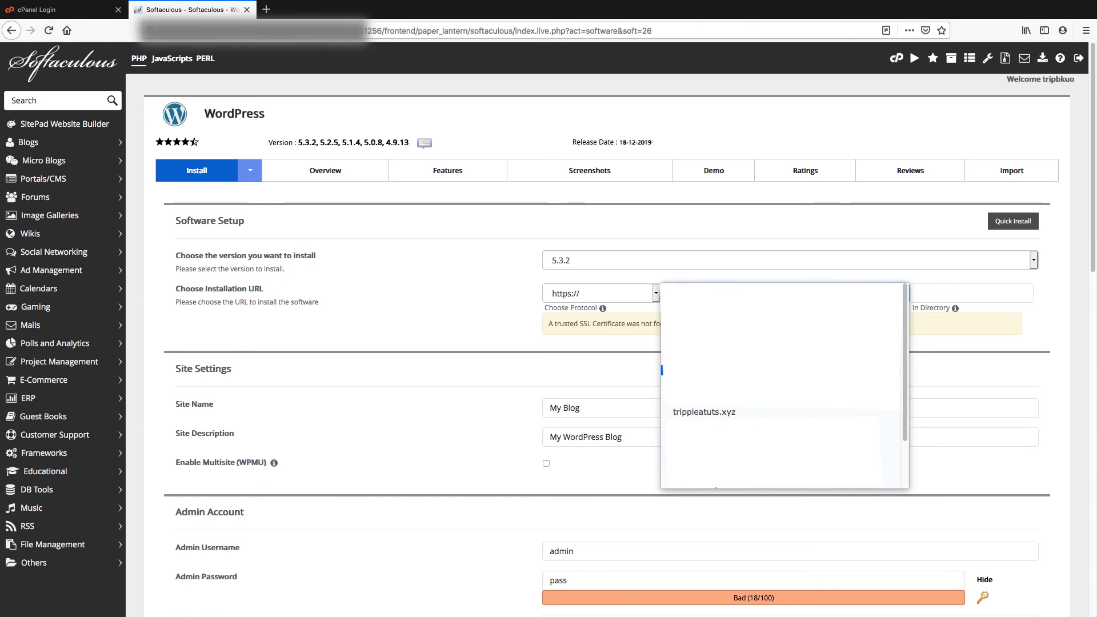
click(743, 412)
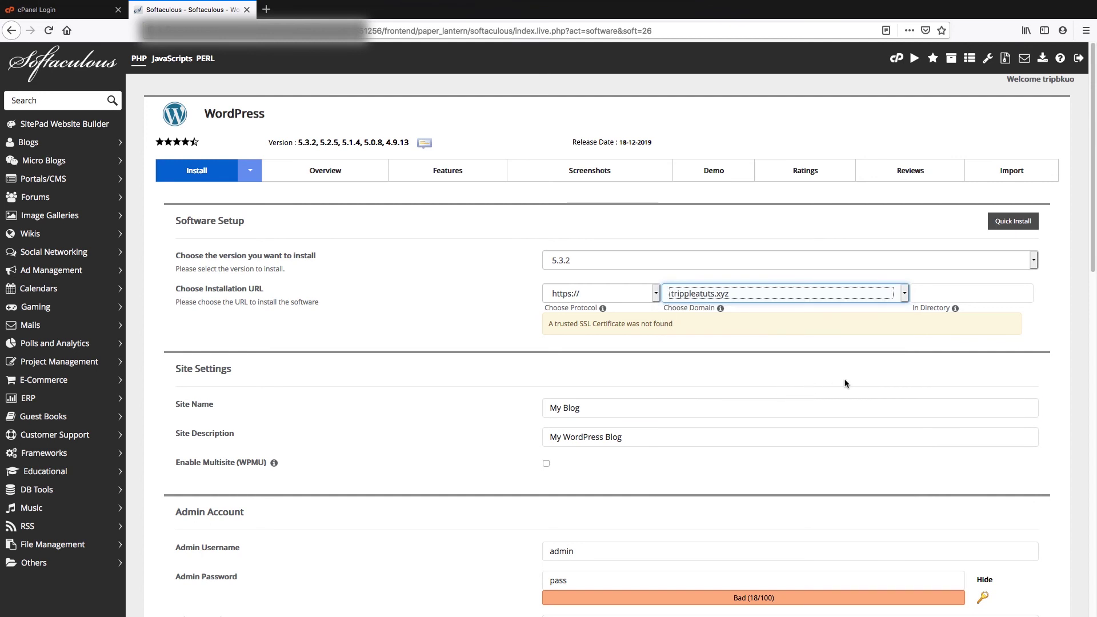
mouse_move(956, 310)
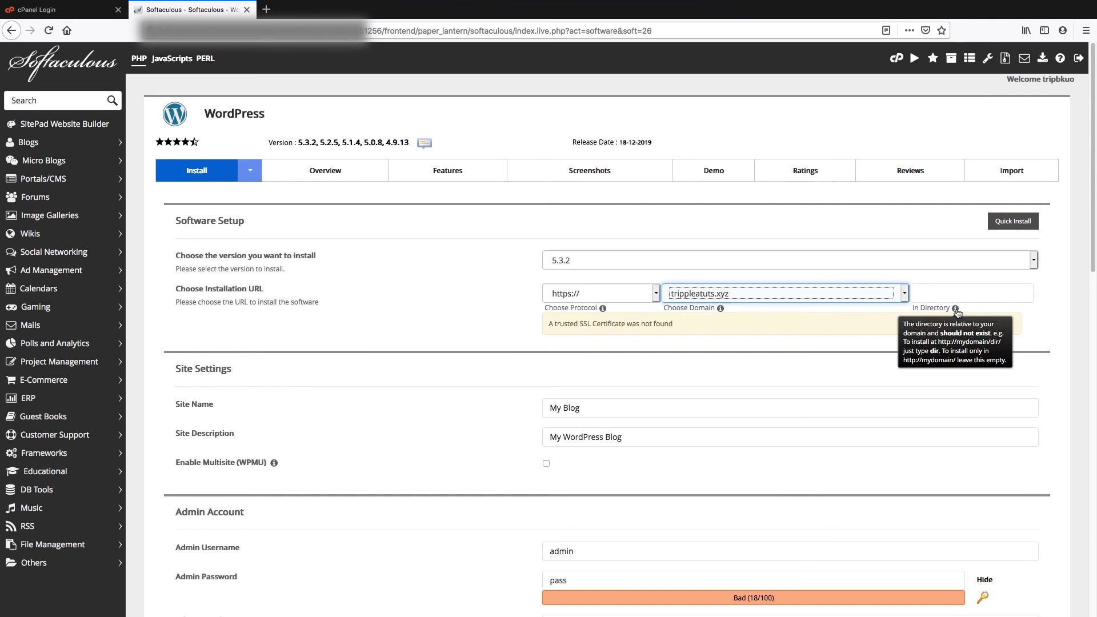
click(1002, 294)
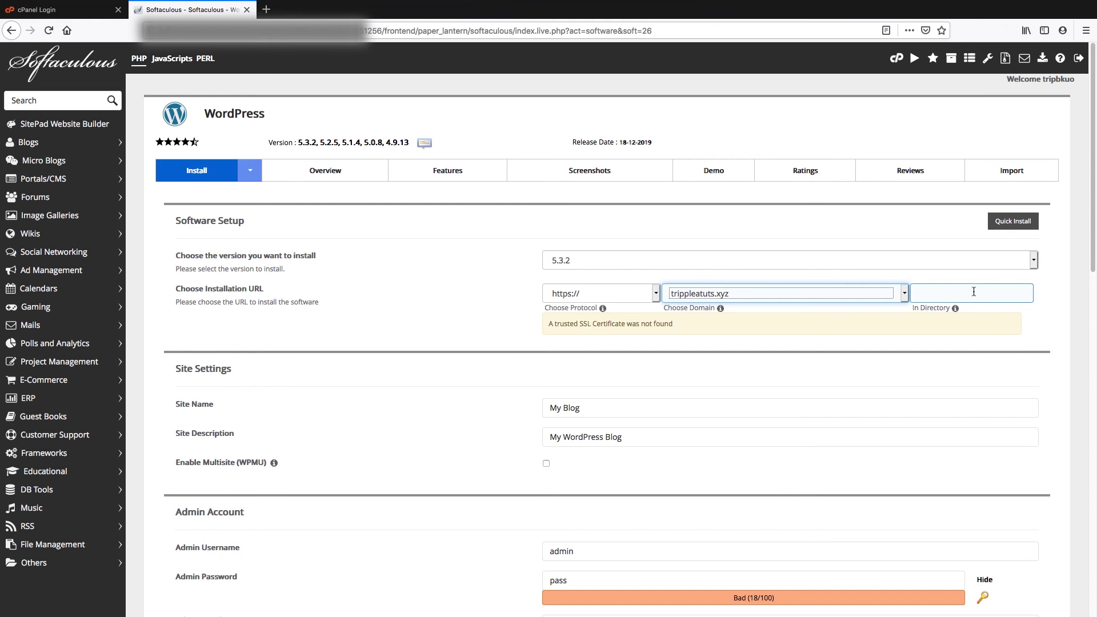
scroll(444, 395, down, 2)
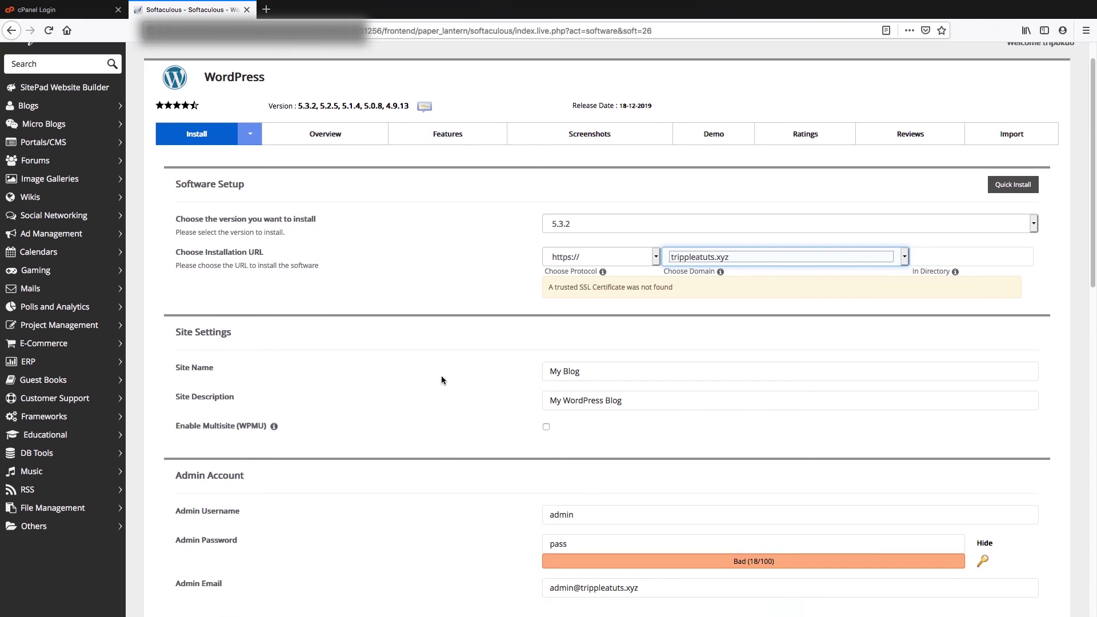
scroll(441, 380, down, 3)
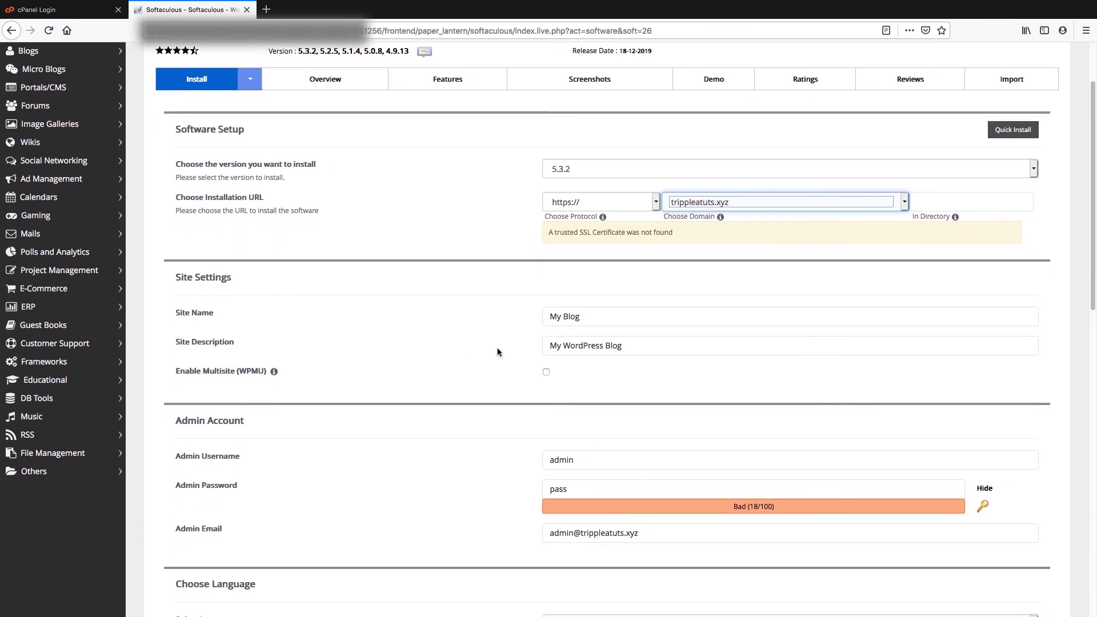
Set site name 'TRIPPLE A TUTORIALS' and description 'Website made easy....', then scroll to admin fields
drag(591, 315, 536, 315)
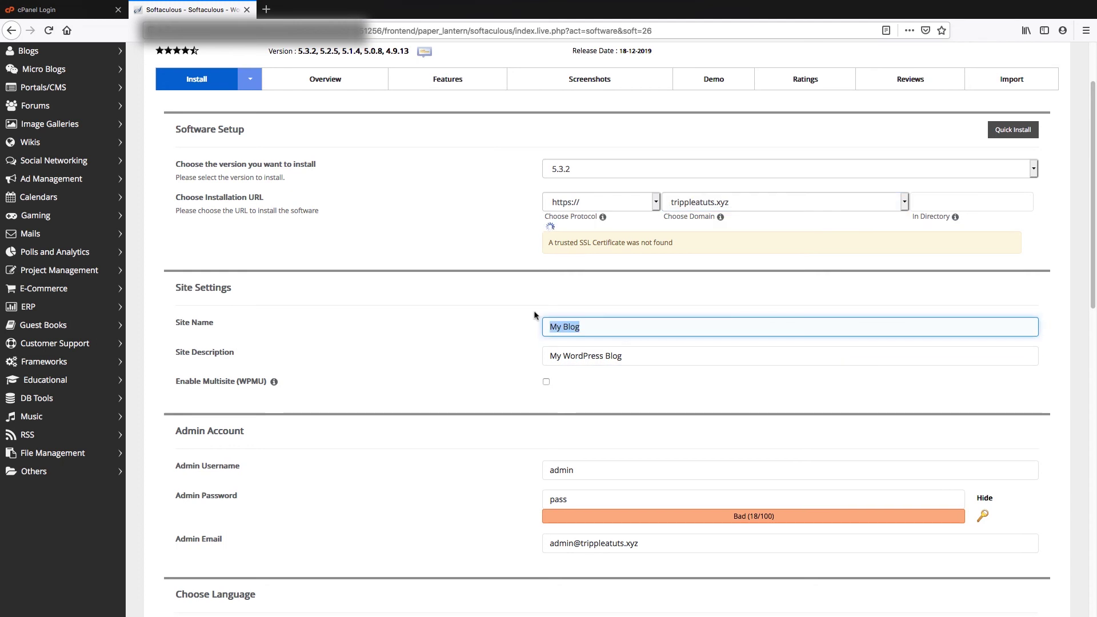
text(Tr)
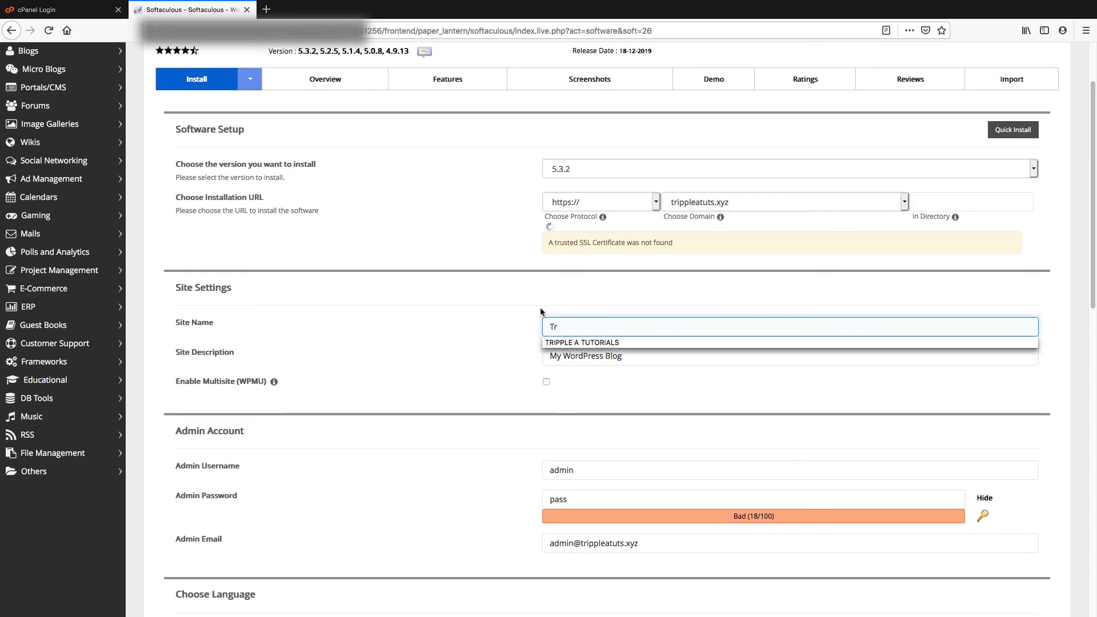
click(599, 342)
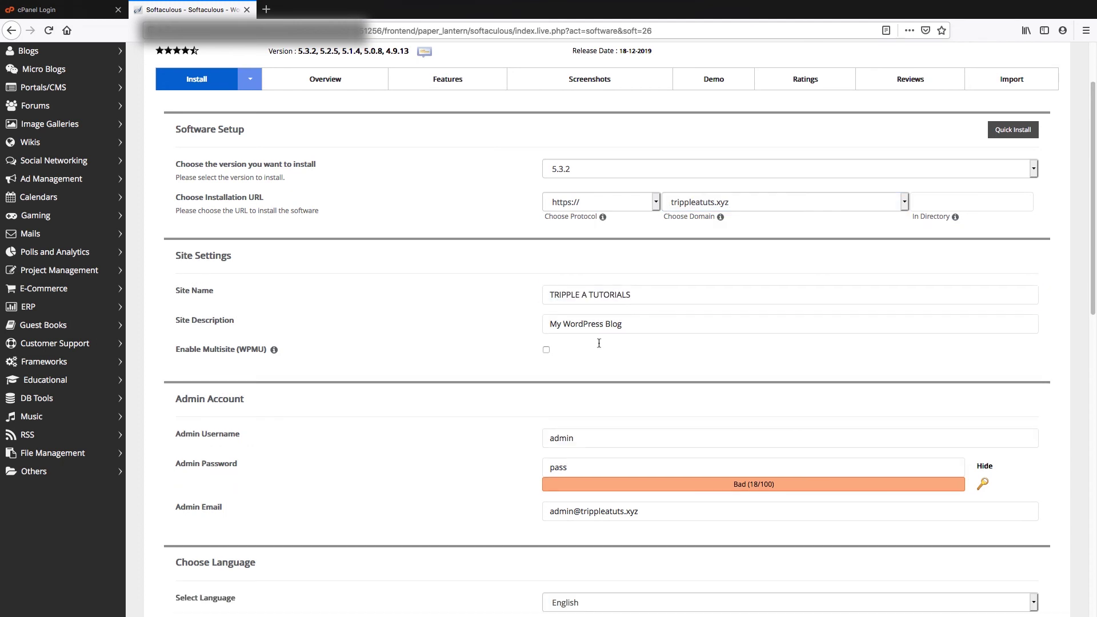
drag(633, 324, 504, 319)
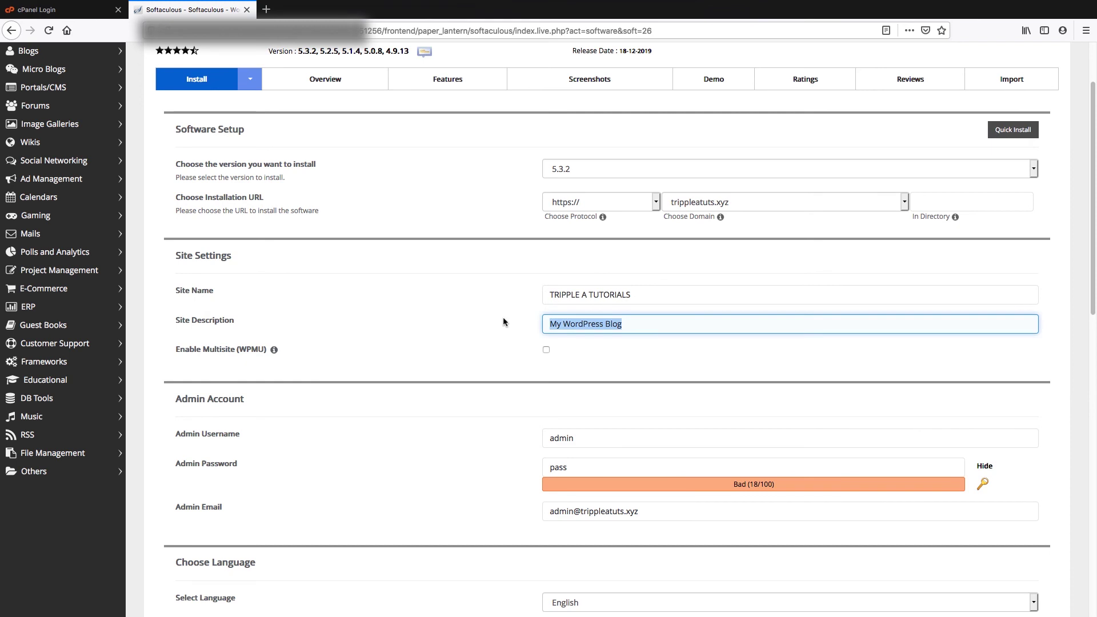
text(We)
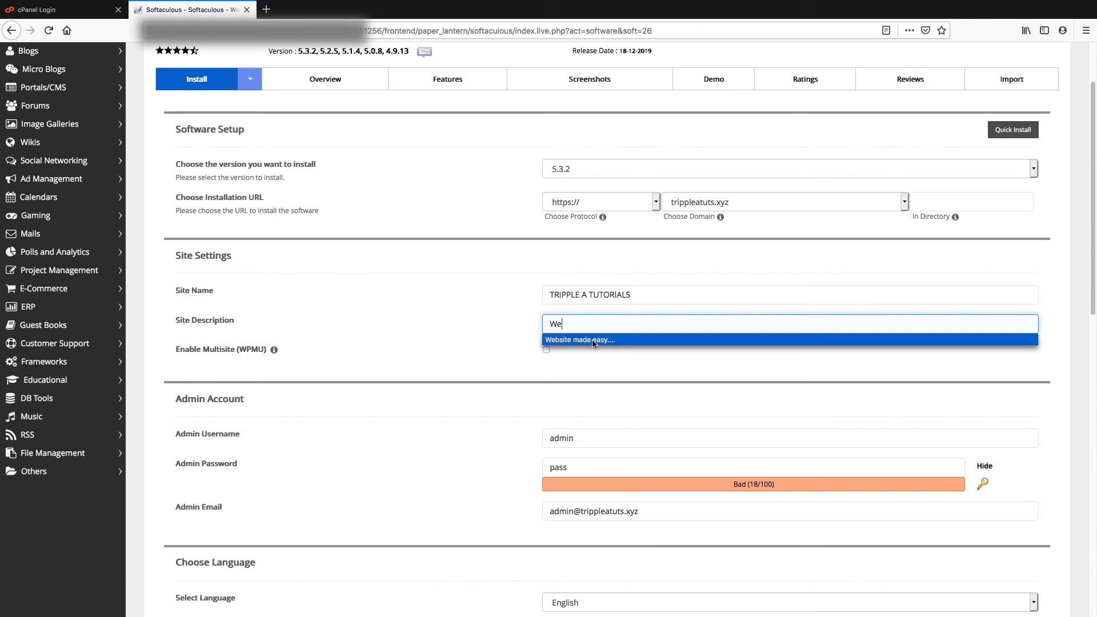
click(593, 342)
scroll(463, 358, down, 1)
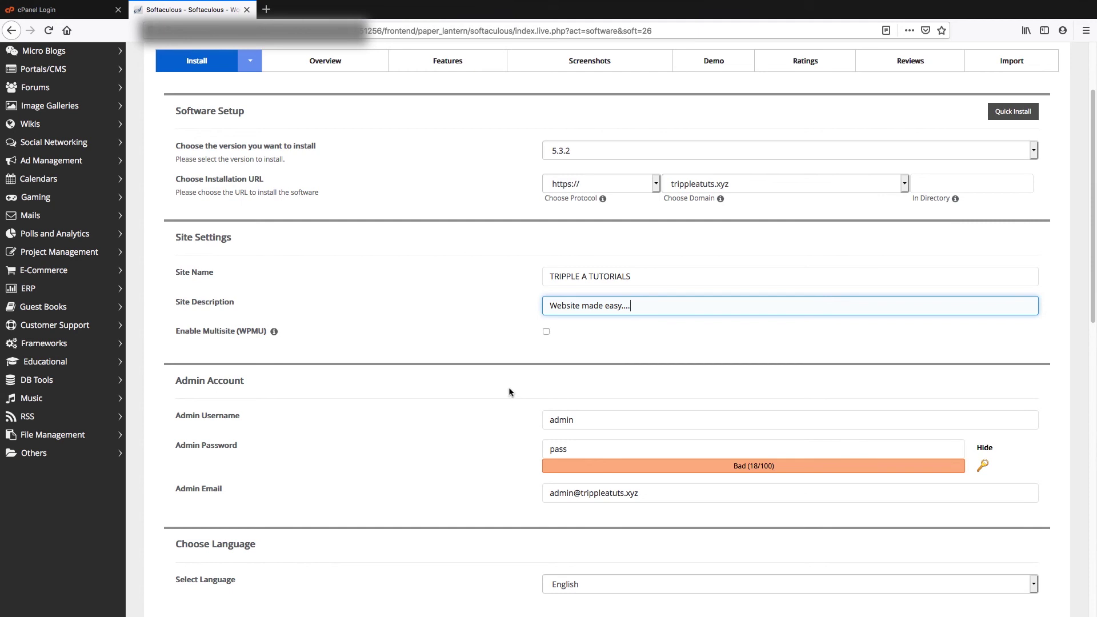
scroll(488, 428, down, 3)
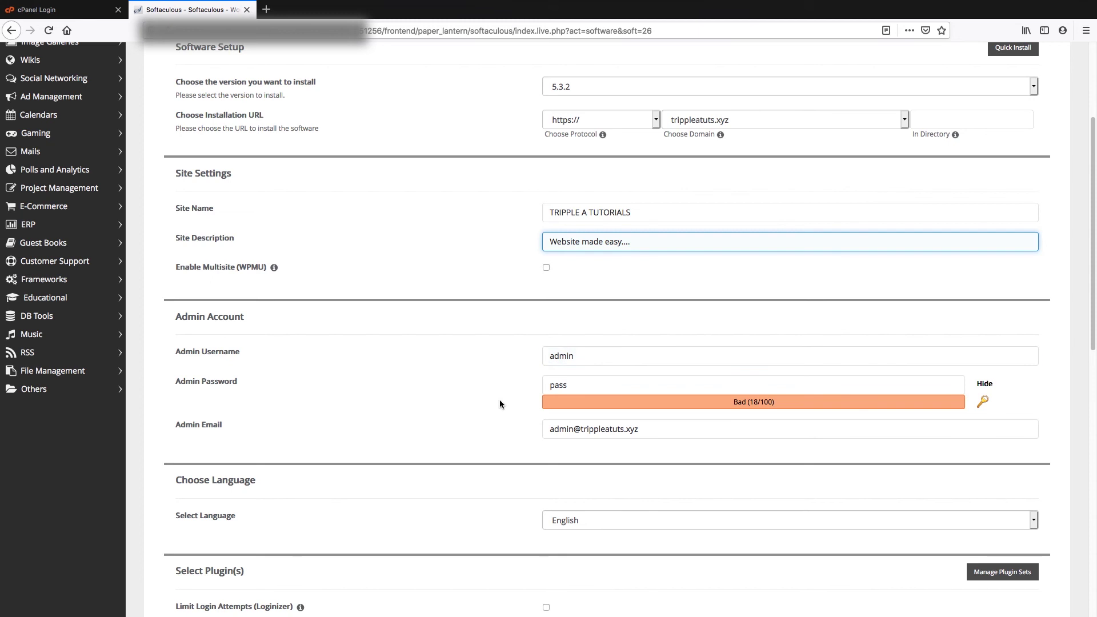
scroll(467, 437, down, 1)
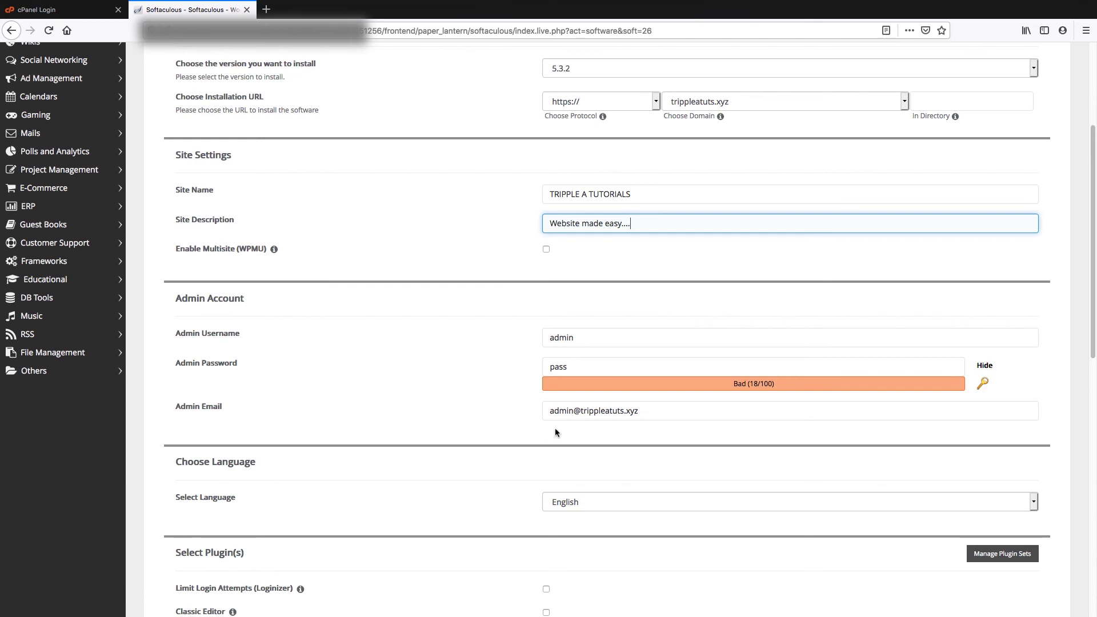
scroll(482, 470, down, 3)
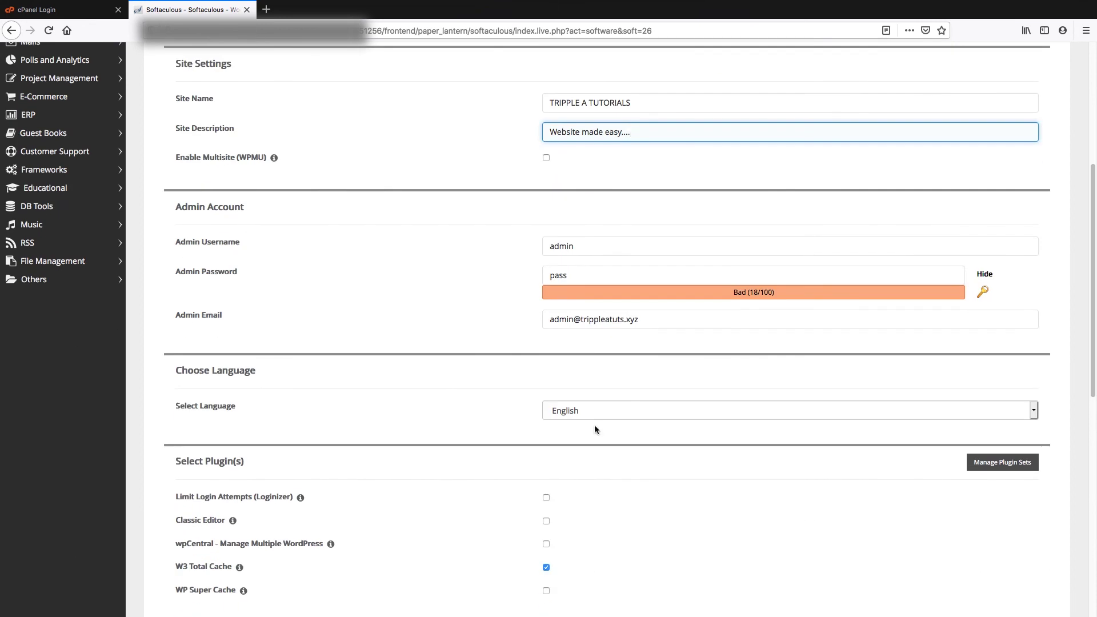
click(595, 413)
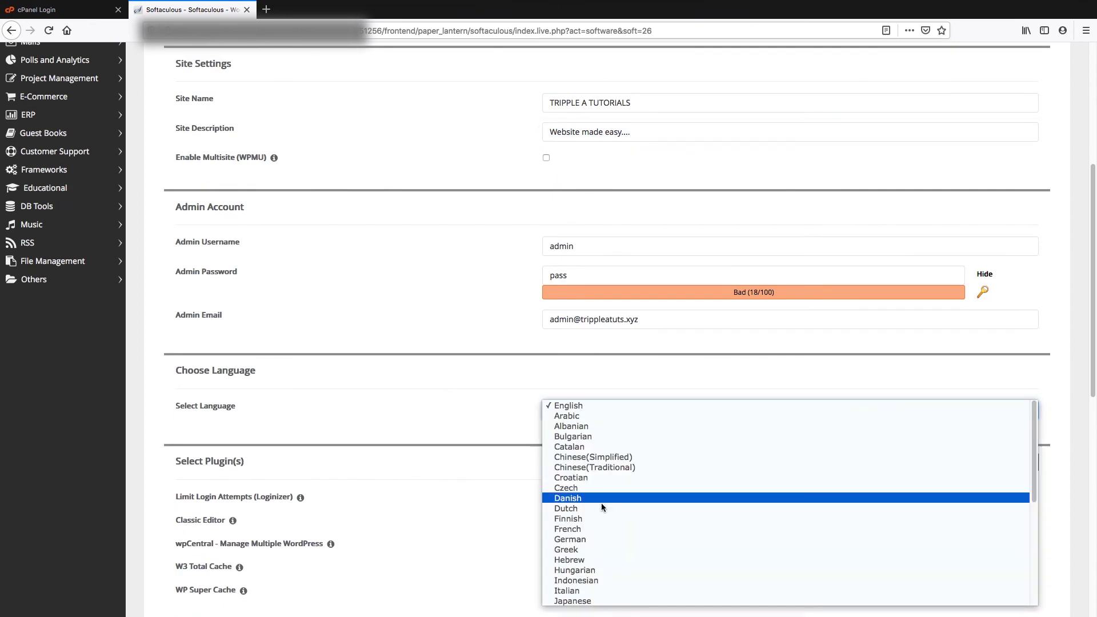
scroll(598, 500, down, 3)
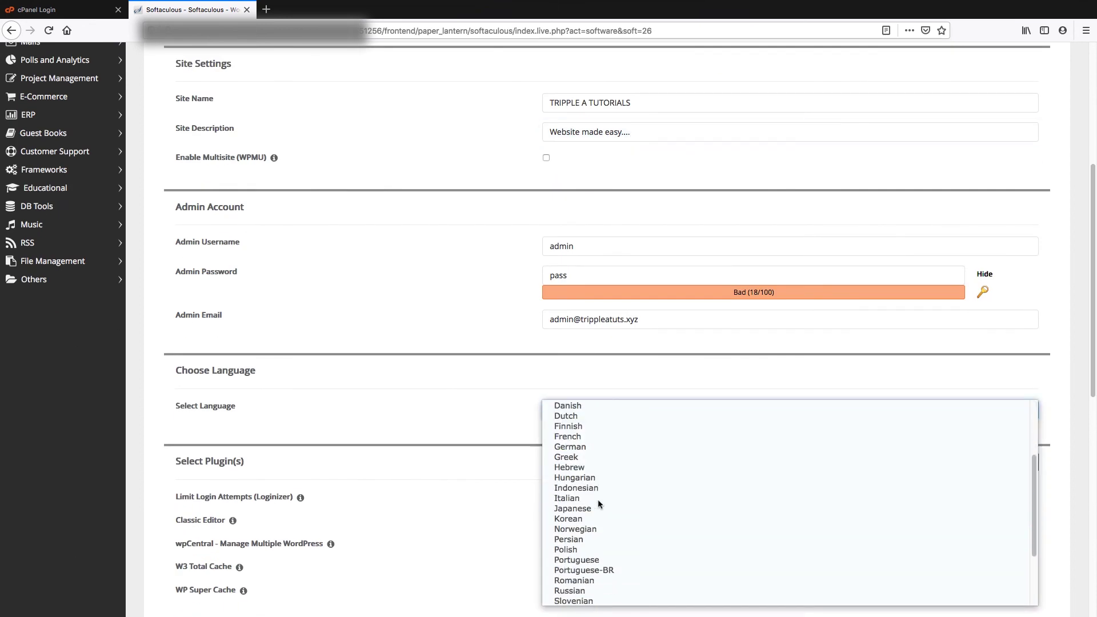
scroll(598, 503, down, 3)
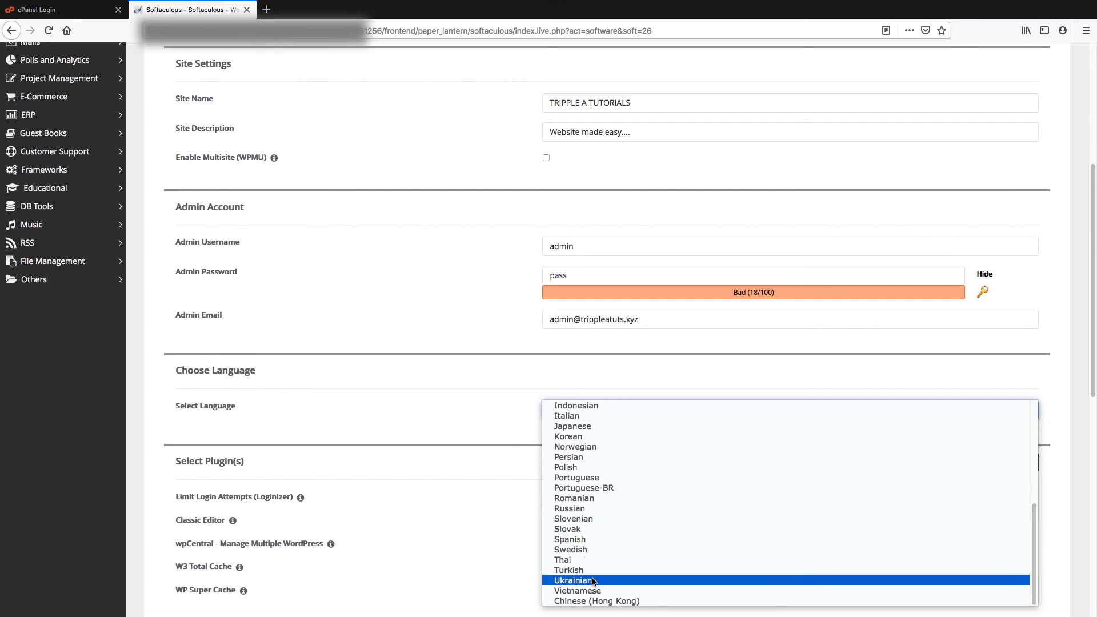
scroll(592, 482, up, 2)
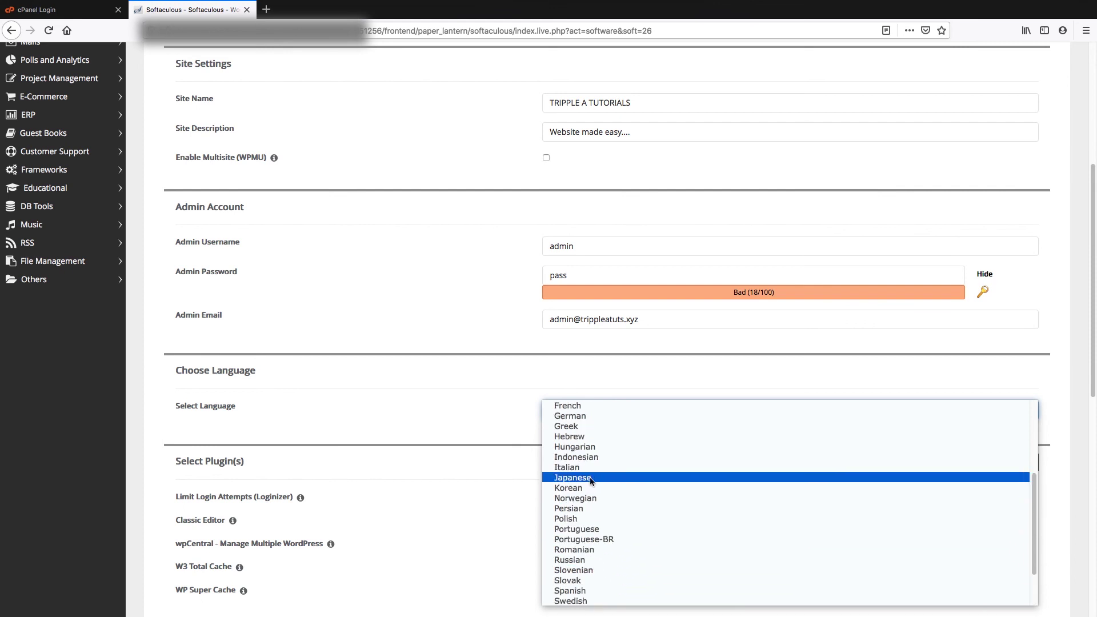
scroll(591, 482, up, 4)
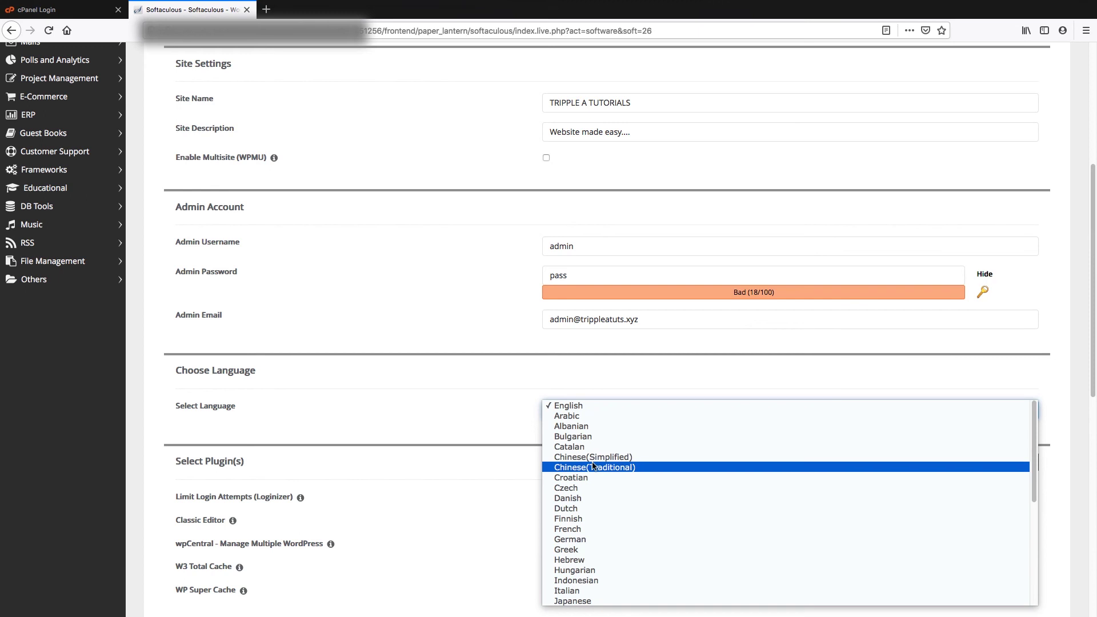
click(501, 413)
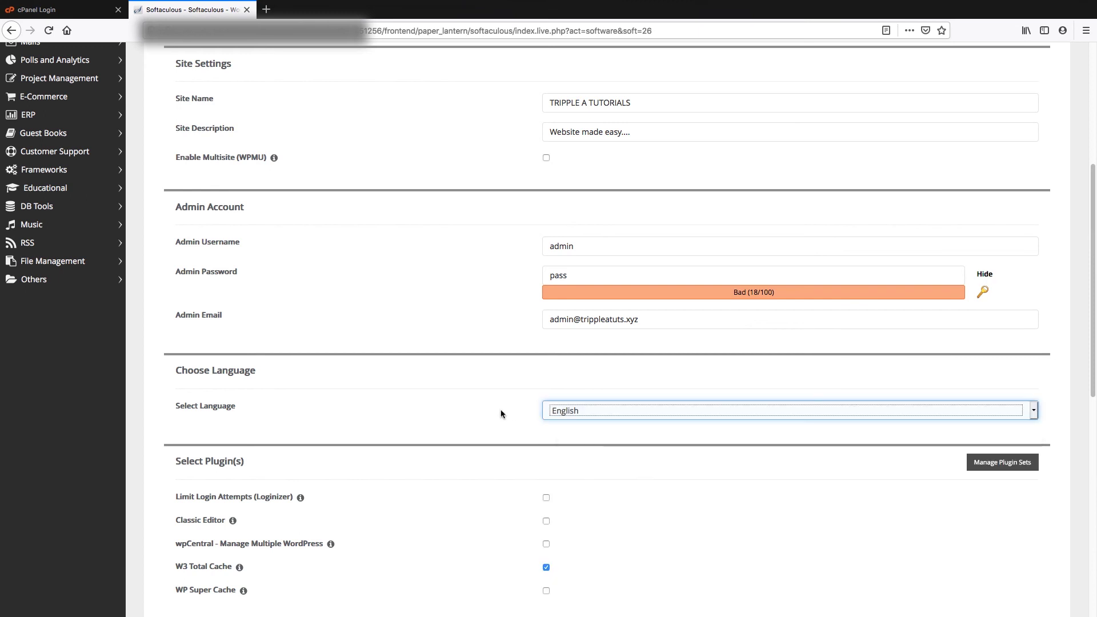
scroll(501, 414, down, 1)
click(501, 414)
scroll(501, 414, down, 1)
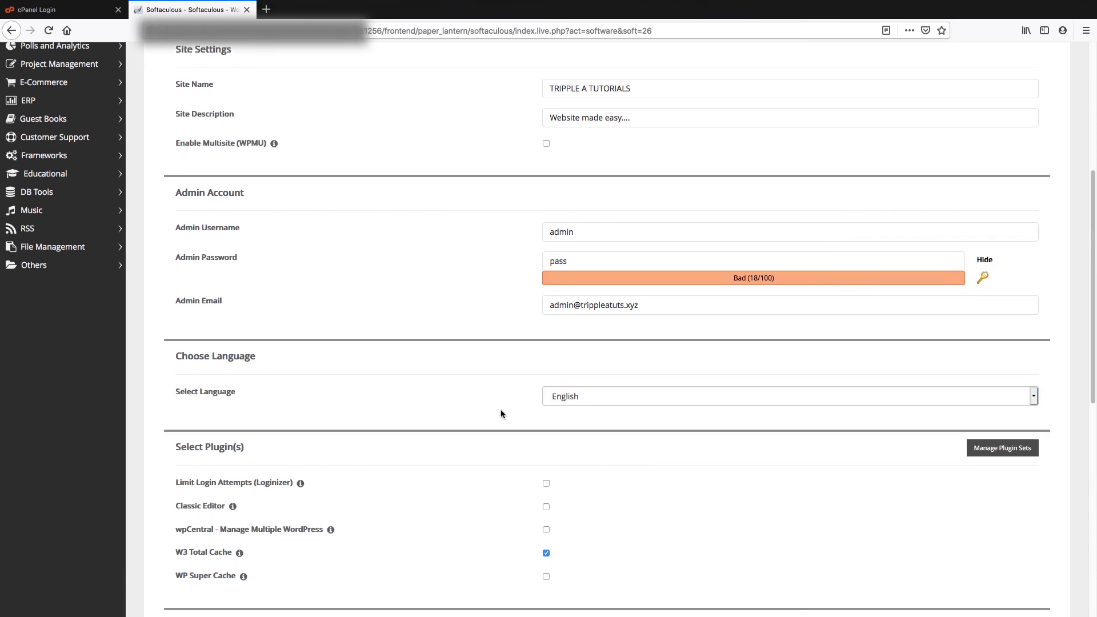
scroll(501, 414, down, 4)
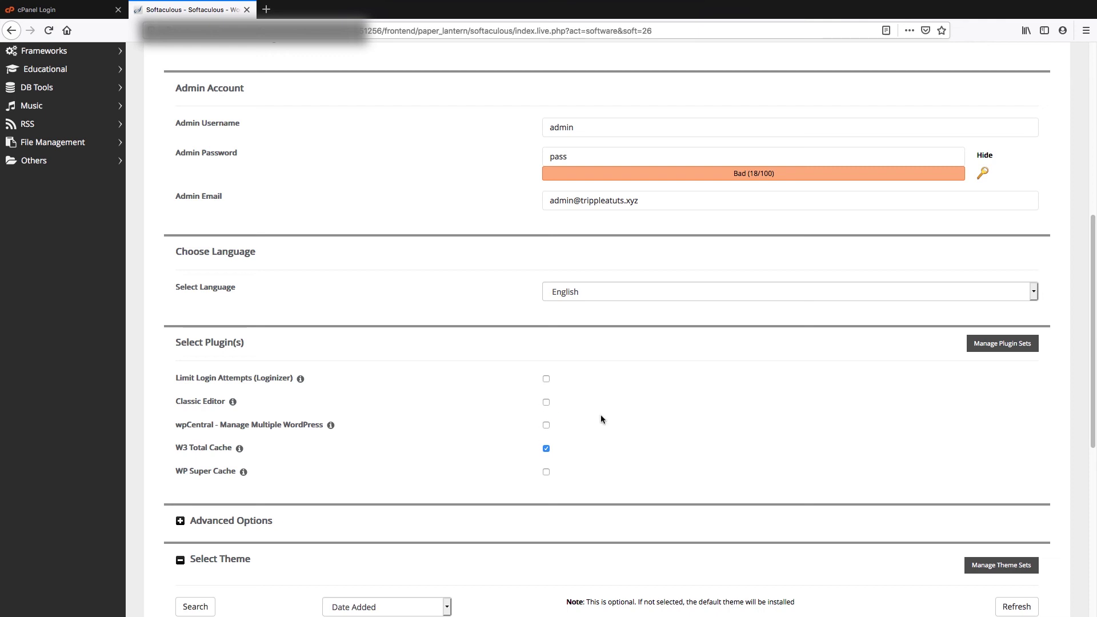
scroll(601, 418, down, 2)
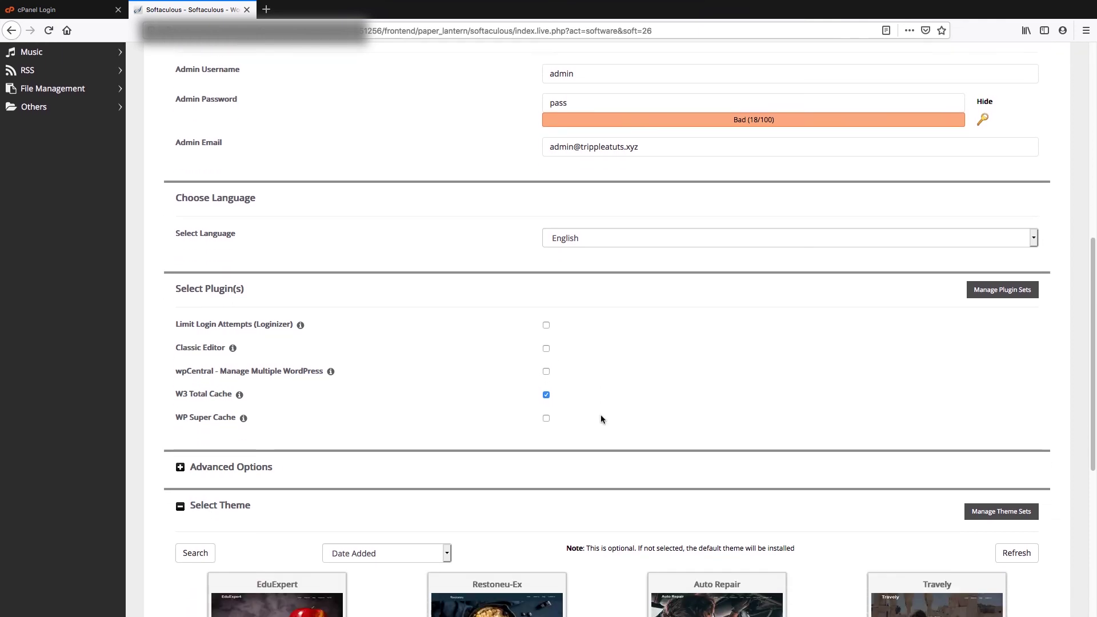
scroll(601, 419, down, 5)
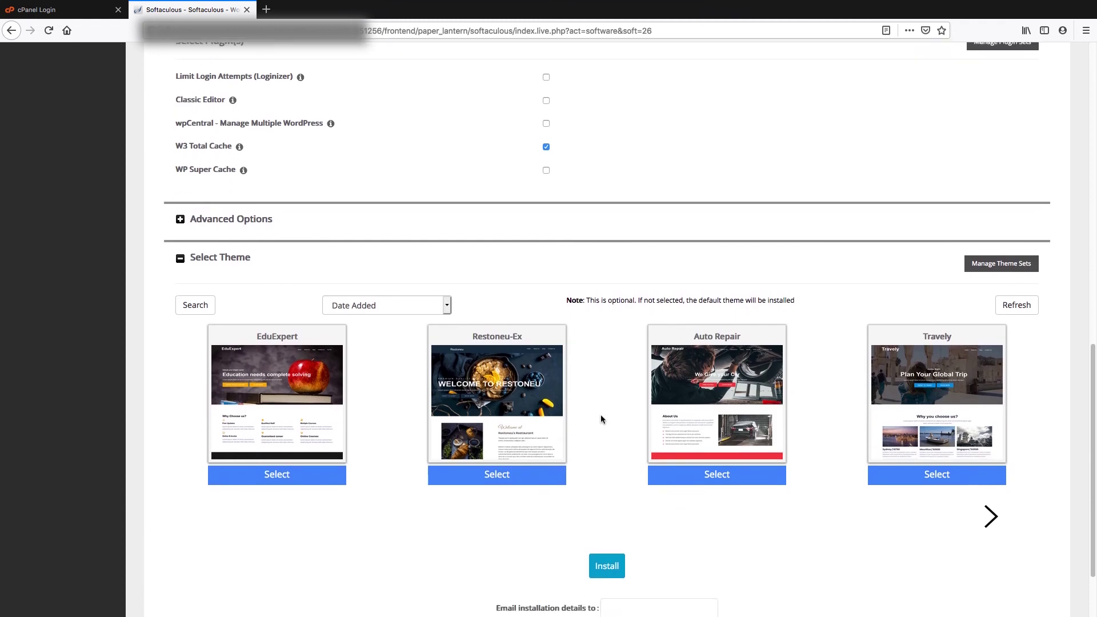
scroll(601, 420, down, 1)
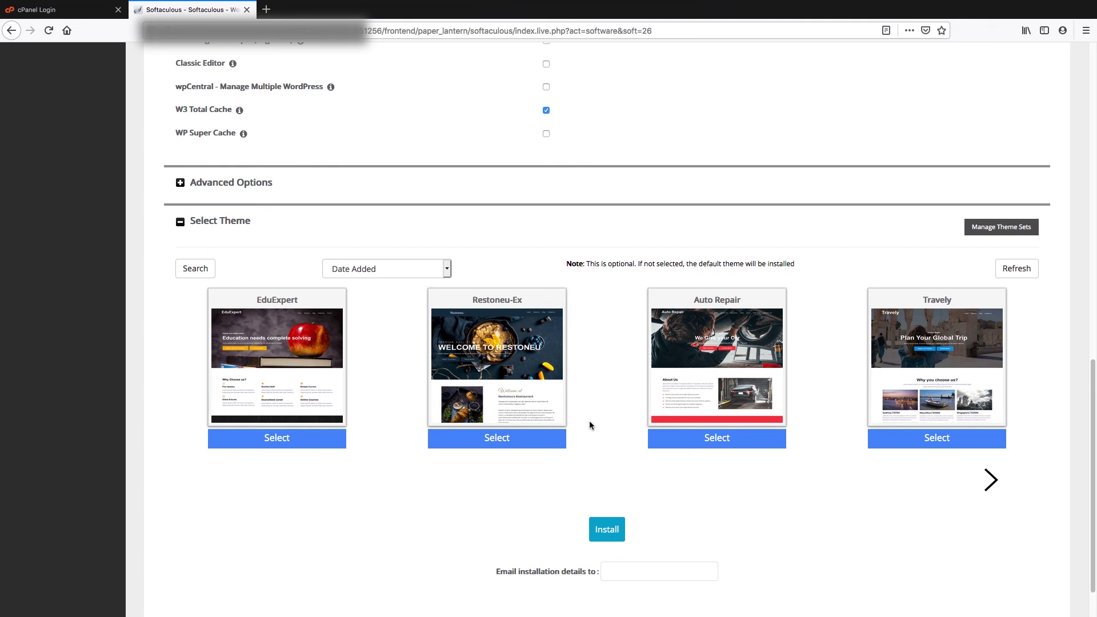
scroll(589, 420, down, 1)
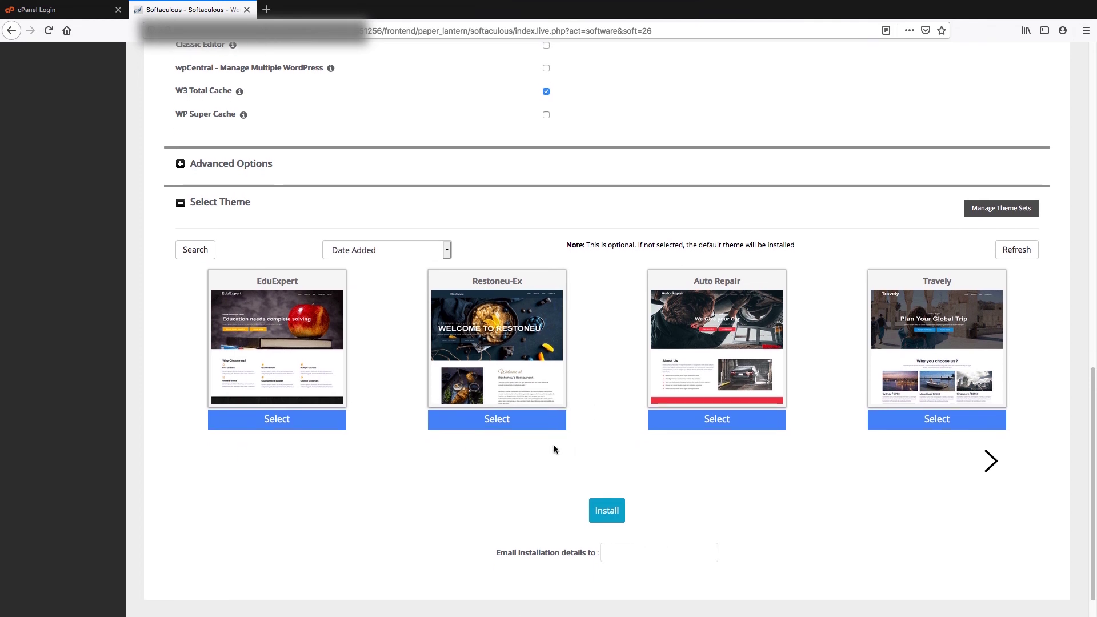
scroll(554, 449, down, 1)
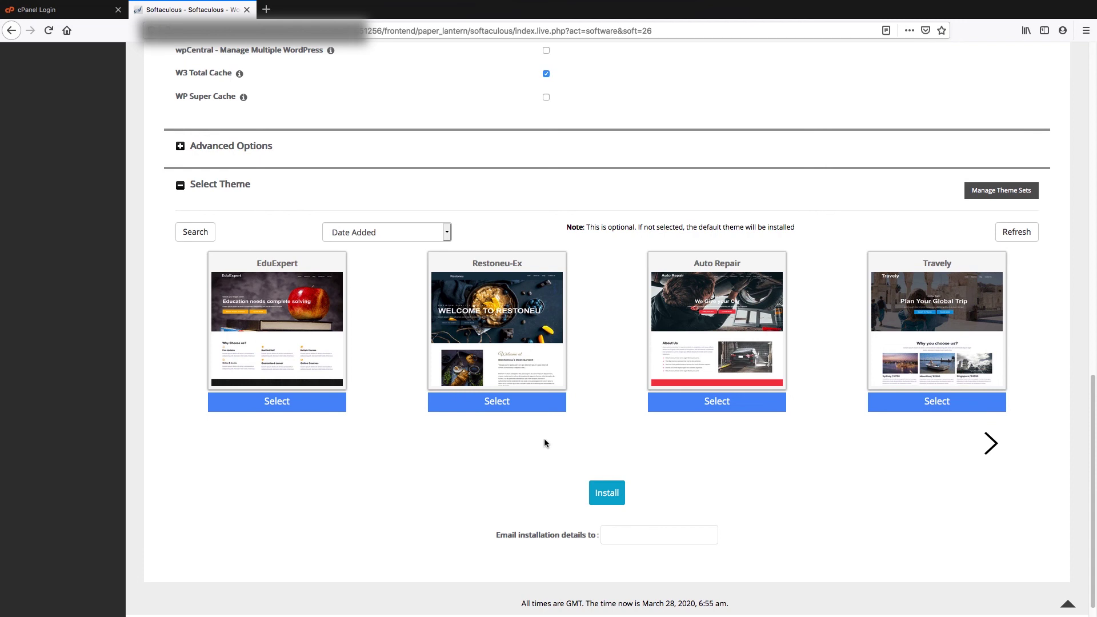
scroll(533, 460, down, 1)
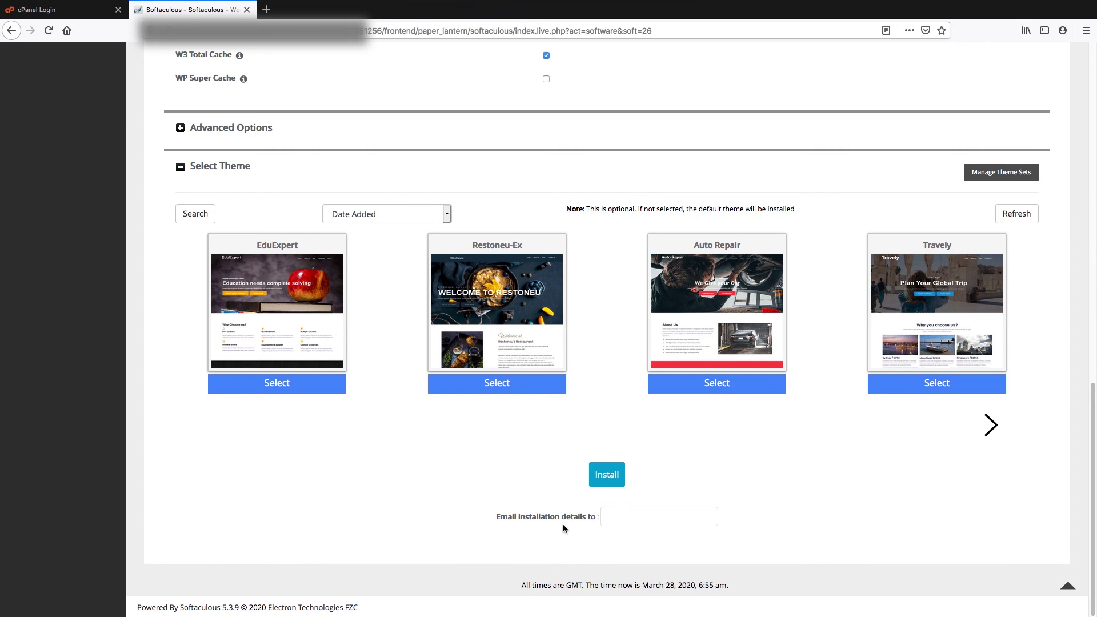
click(612, 517)
Enter the owner's e-mail for installation details and run the WordPress install
text(tri)
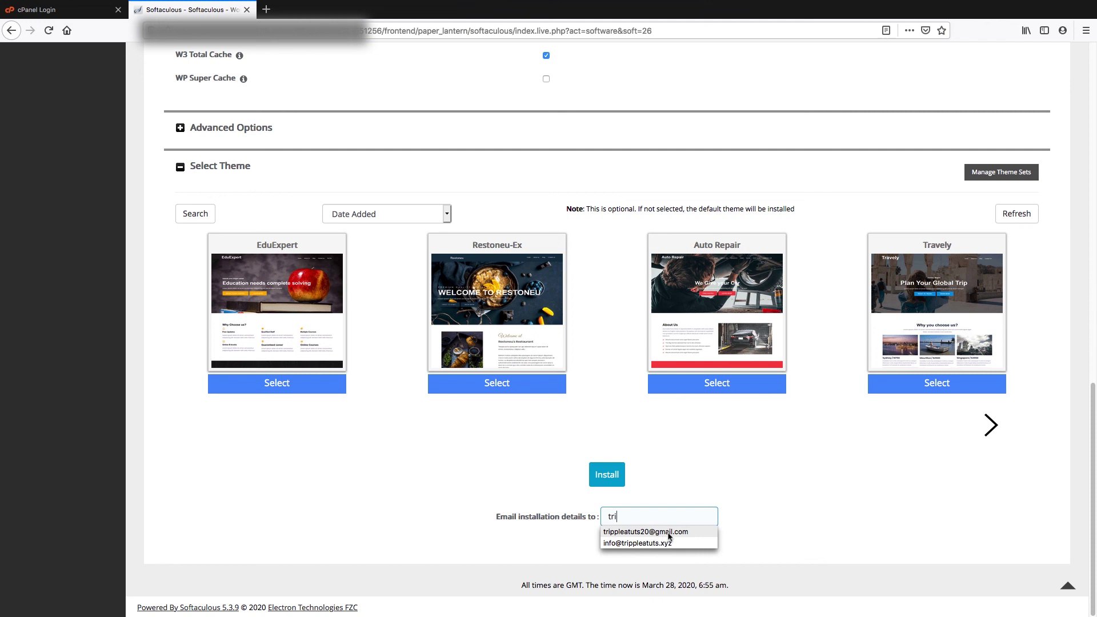
click(670, 532)
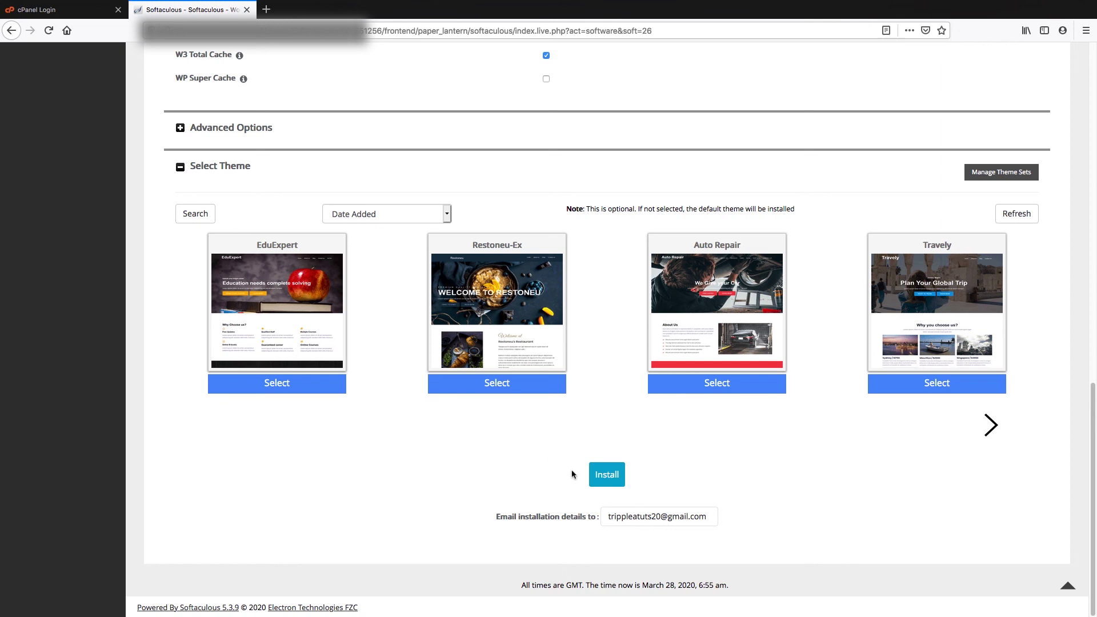
click(609, 478)
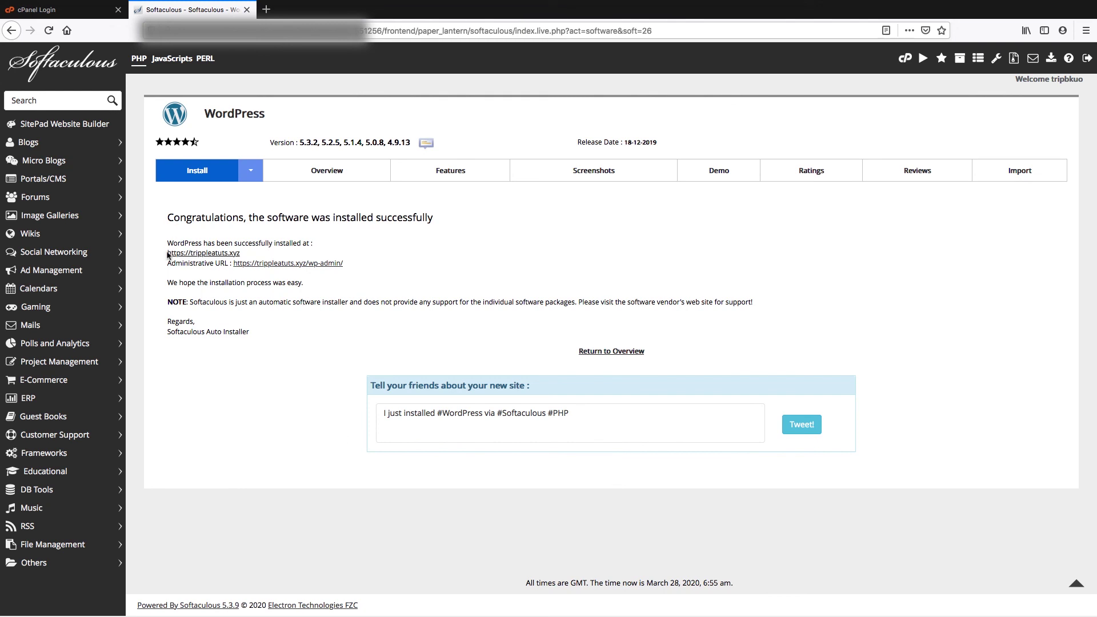
mouse_move(167, 242)
mouse_down()
mouse_move(319, 251)
mouse_move(163, 255)
mouse_up()
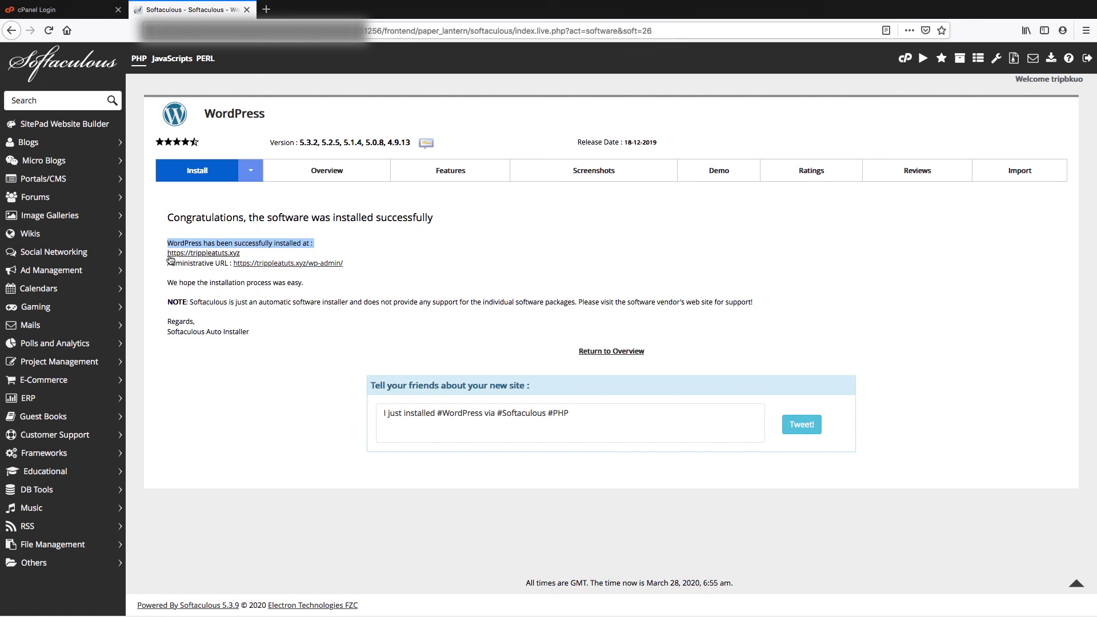
click(260, 257)
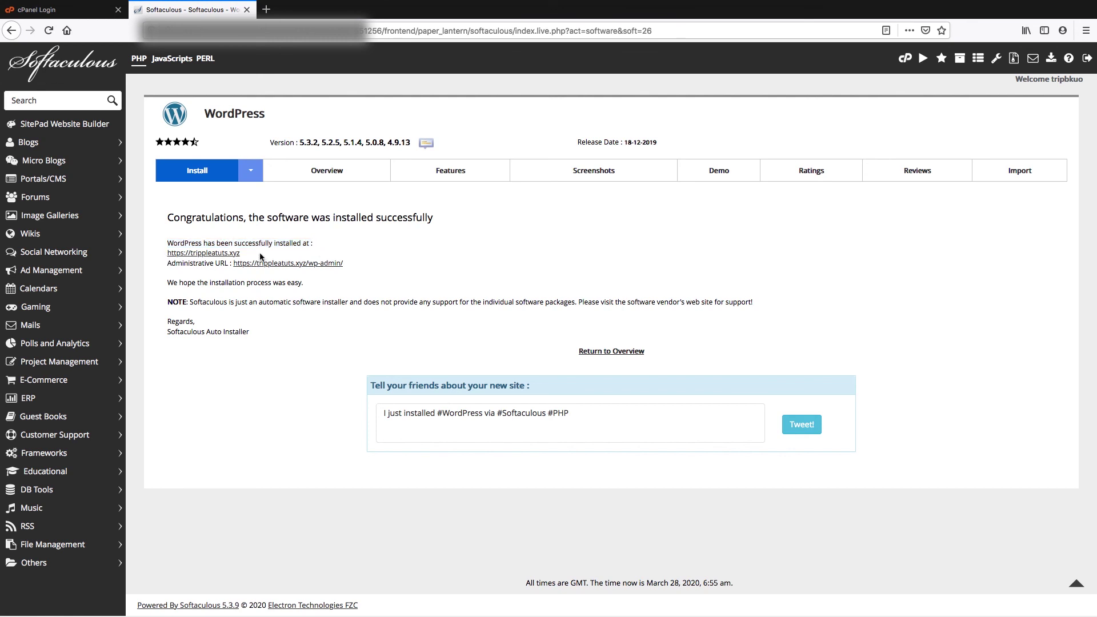
click(222, 253)
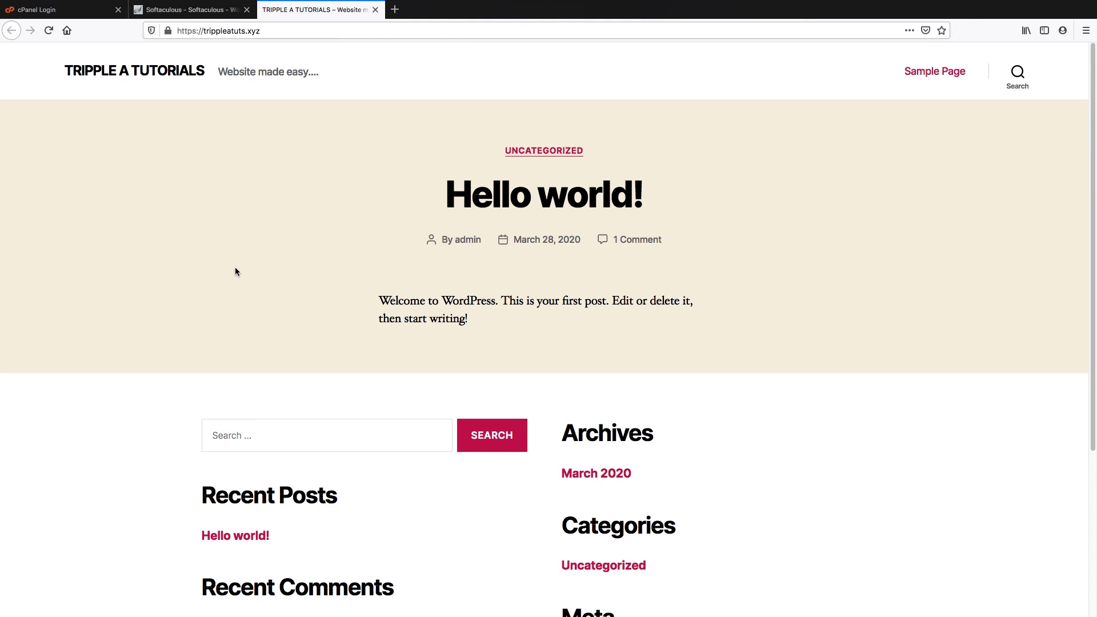
Look over the TRIPPLE A TUTORIALS front page, then return to the Softaculous tab
scroll(483, 343, down, 5)
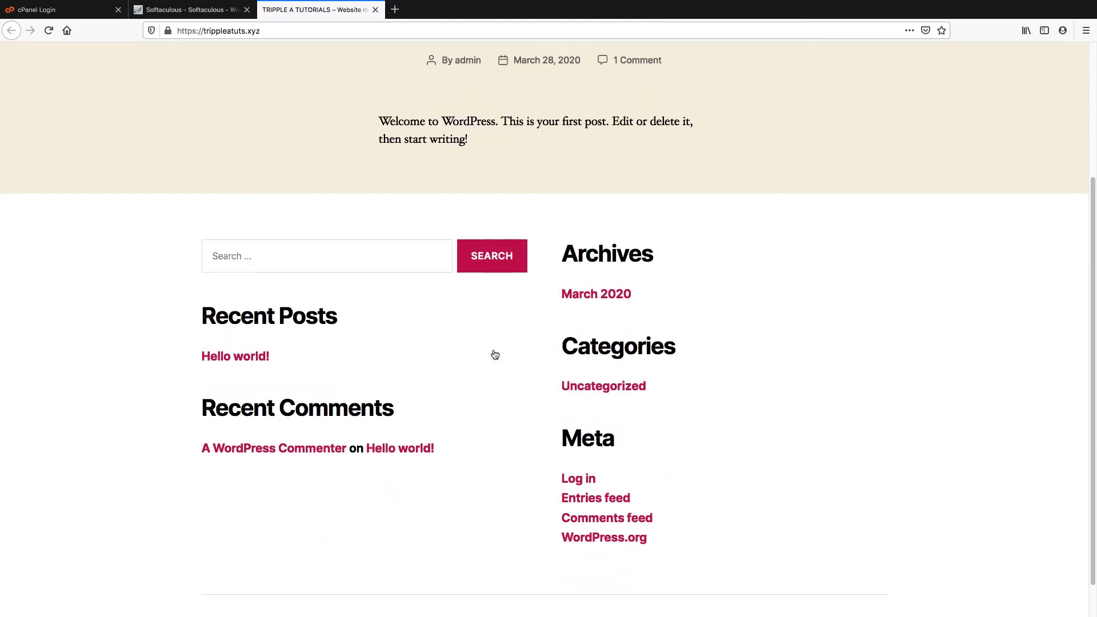
scroll(495, 355, up, 5)
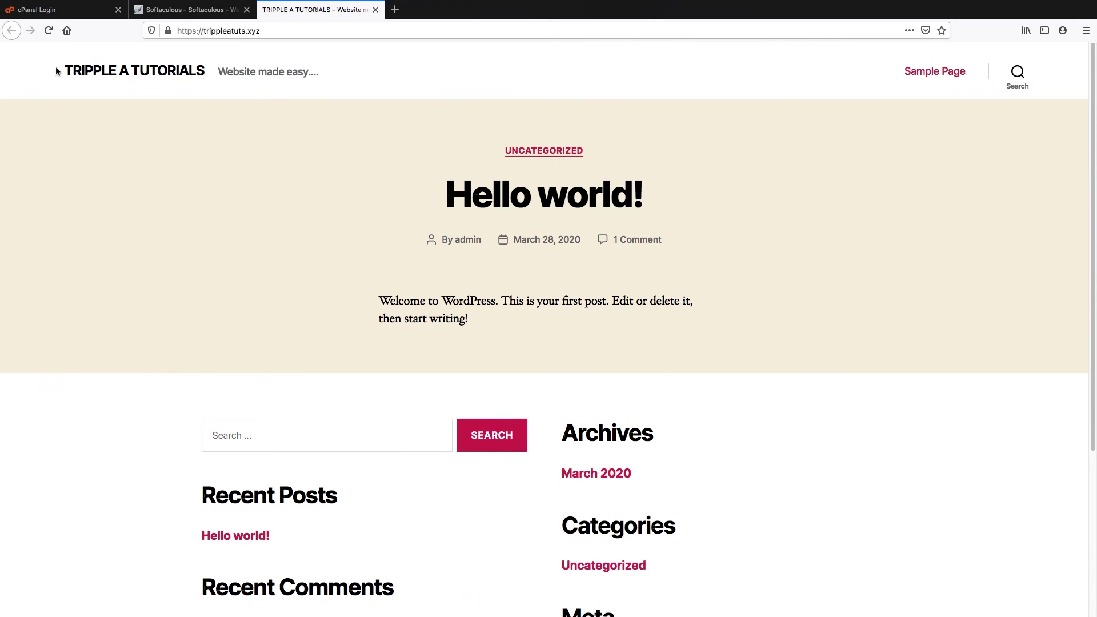
drag(56, 70, 334, 81)
click(237, 85)
click(551, 83)
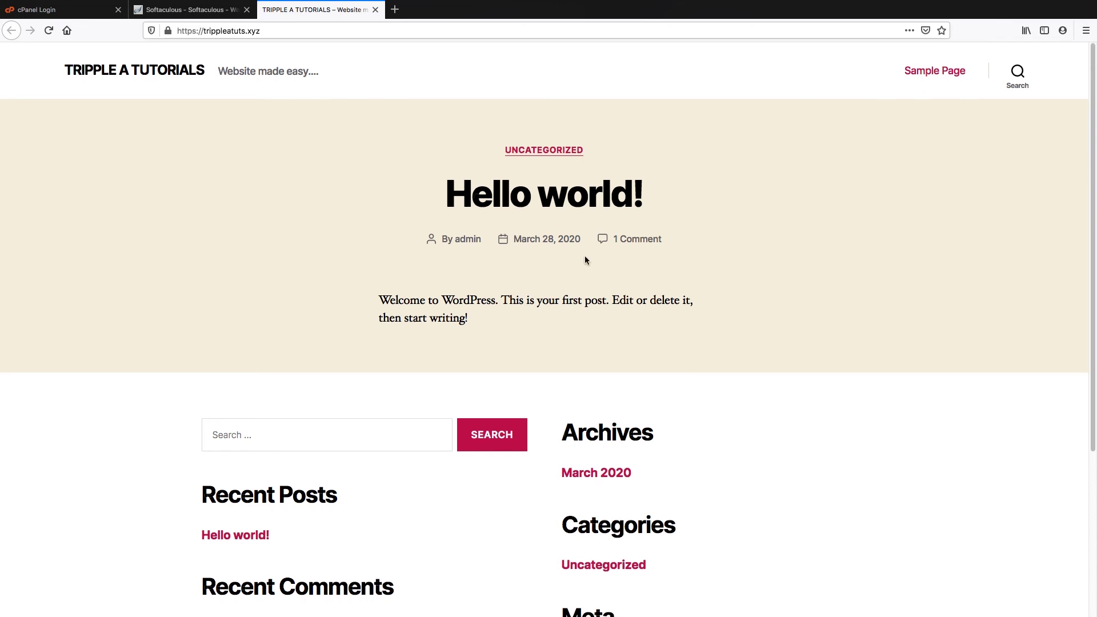
scroll(585, 257, down, 4)
scroll(586, 260, up, 4)
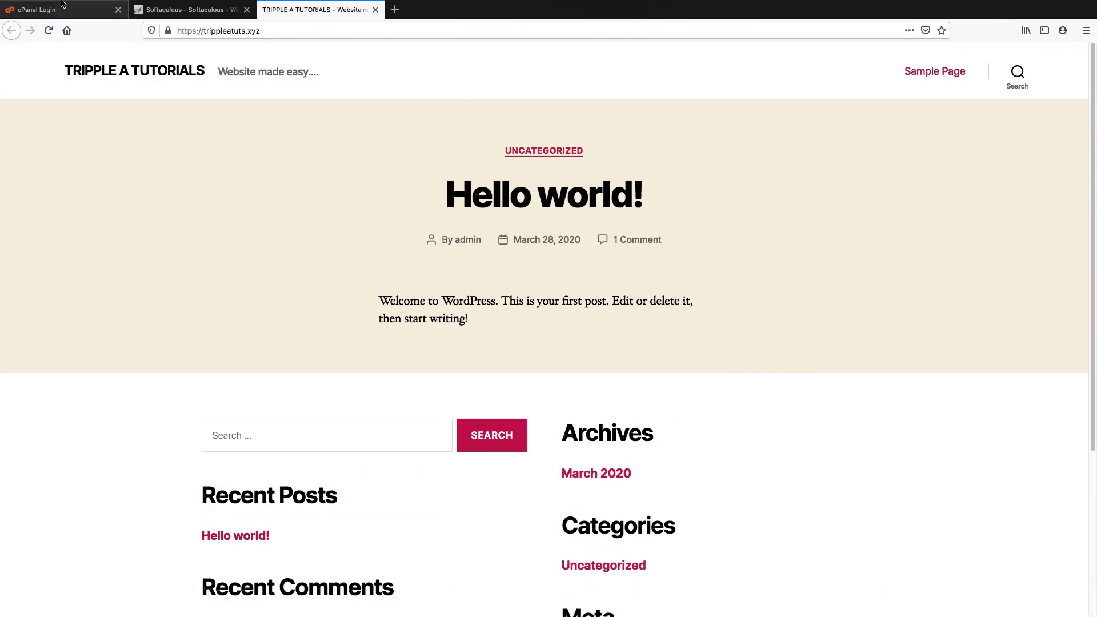
click(210, 10)
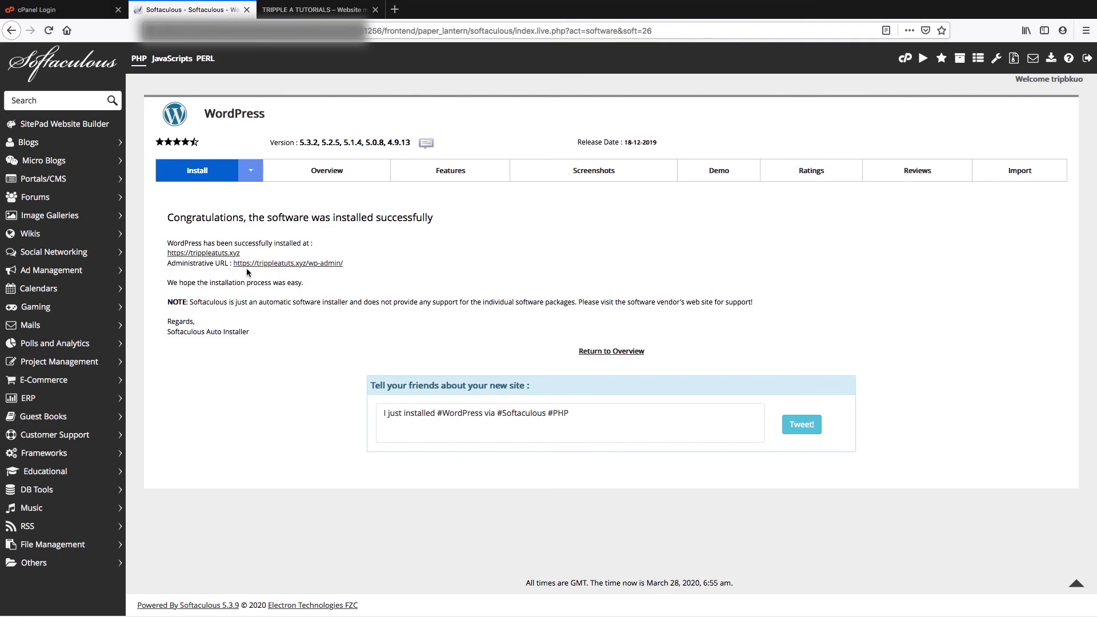
Open the trippleatuts.xyz/wp-admin Dashboard in a new tab from the Administrative URL link
click(290, 264)
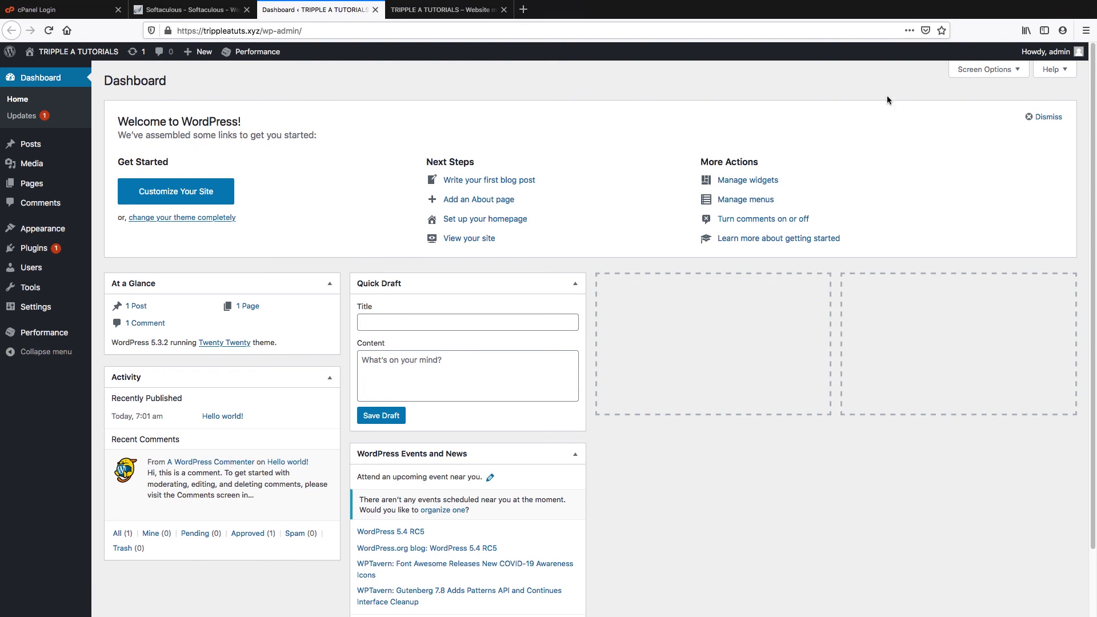
mouse_move(1051, 51)
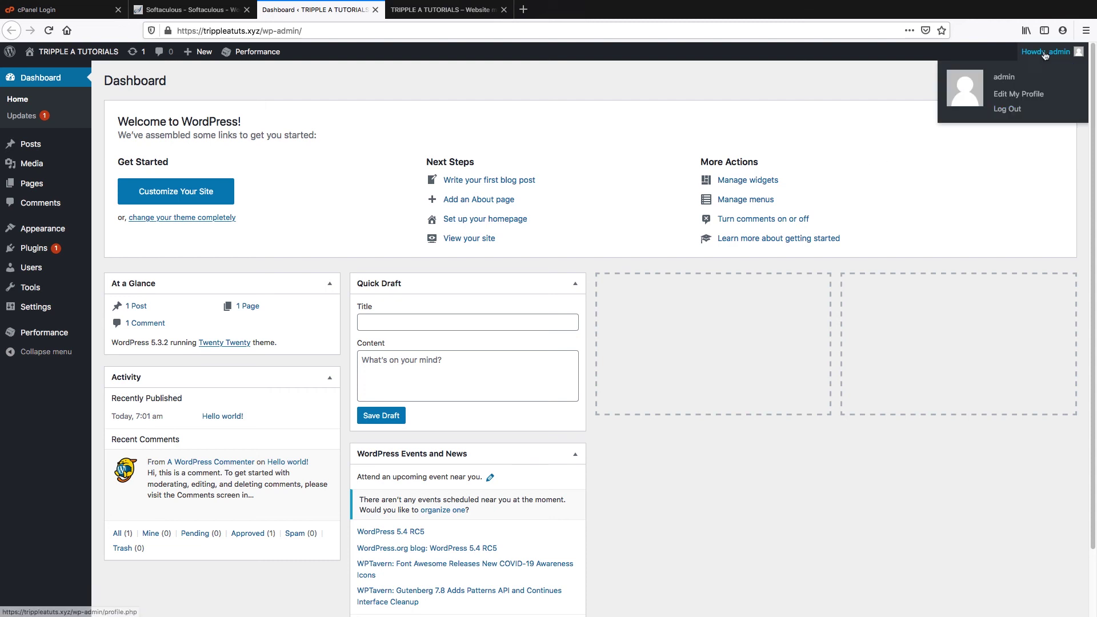
Log out of the admin account and confirm on the WordPress logout page
click(1009, 110)
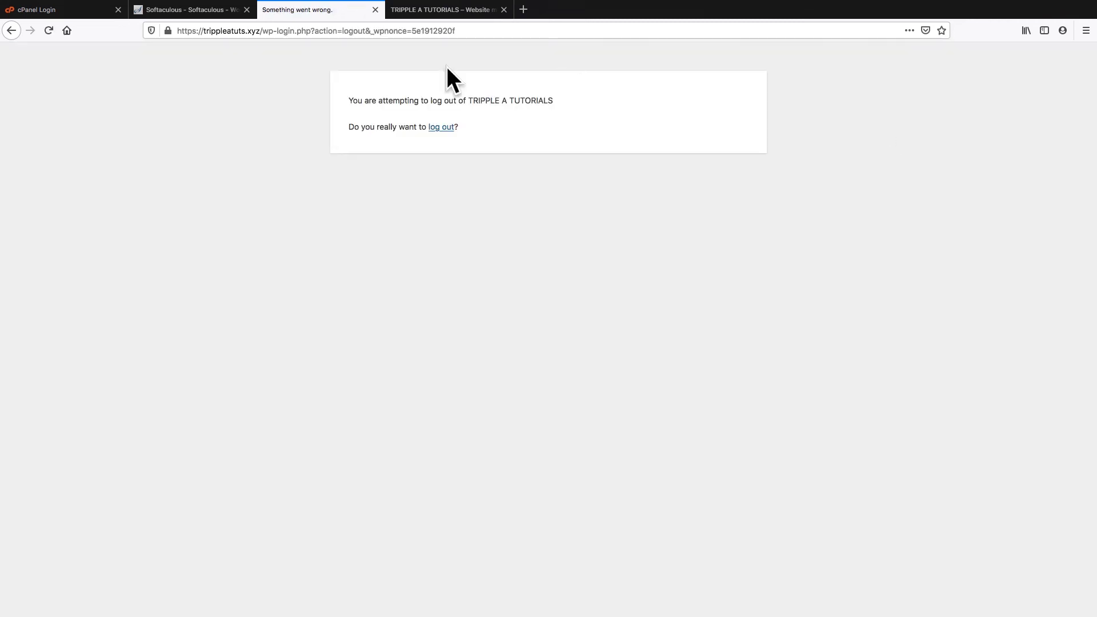
click(442, 127)
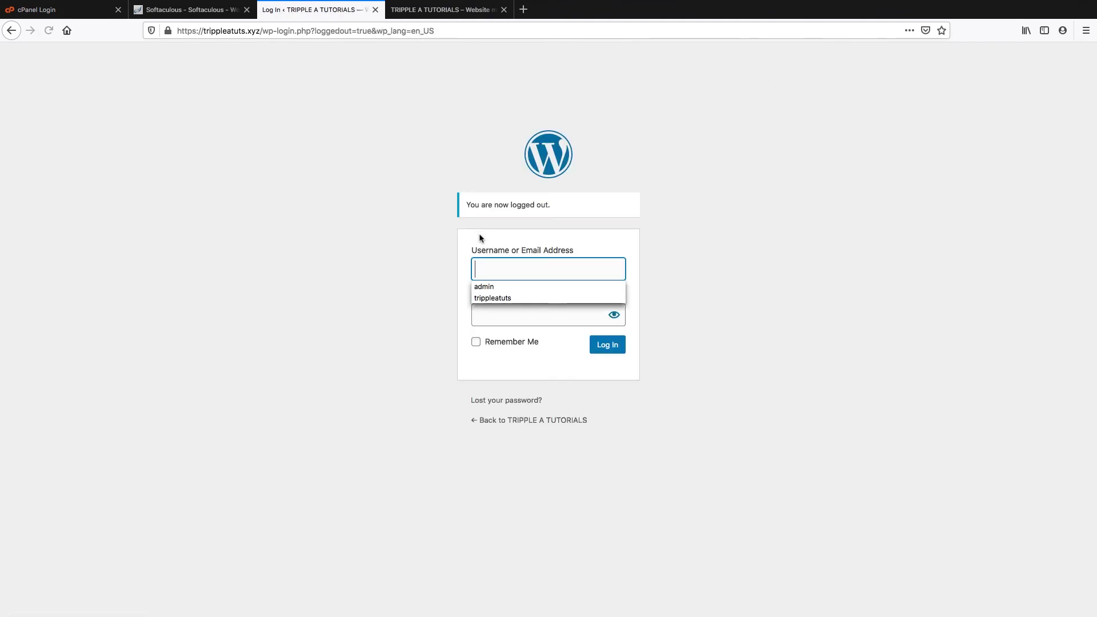
double_click(473, 204)
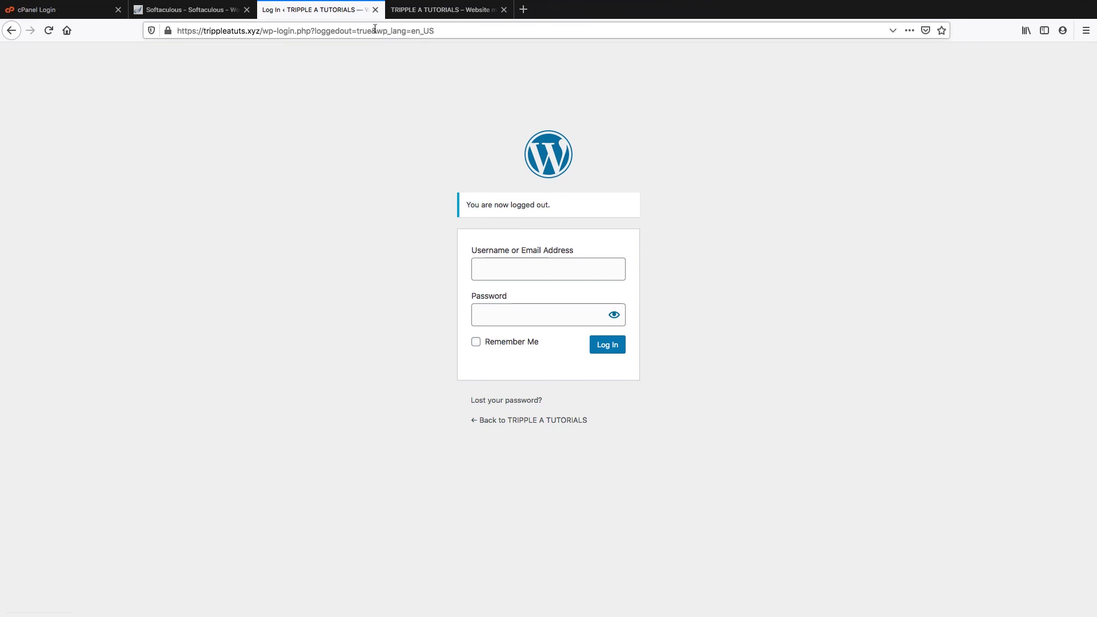
Replace the logged-out tab with a new tab loading trippleatuts.xyz/wp-admin/
click(375, 10)
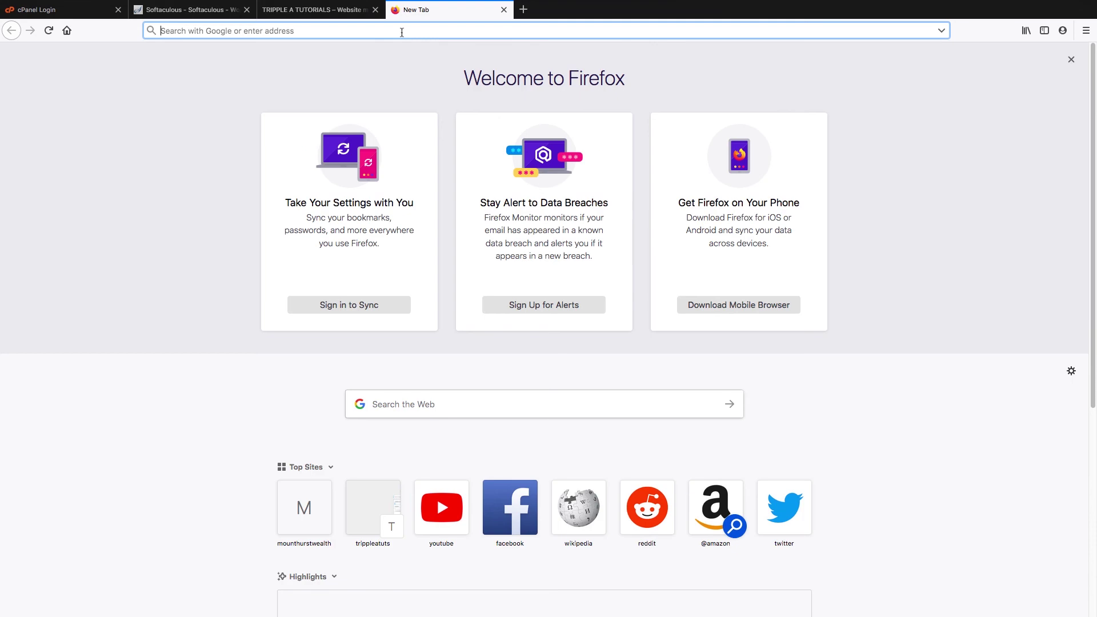
click(395, 9)
click(404, 30)
text(tripplea)
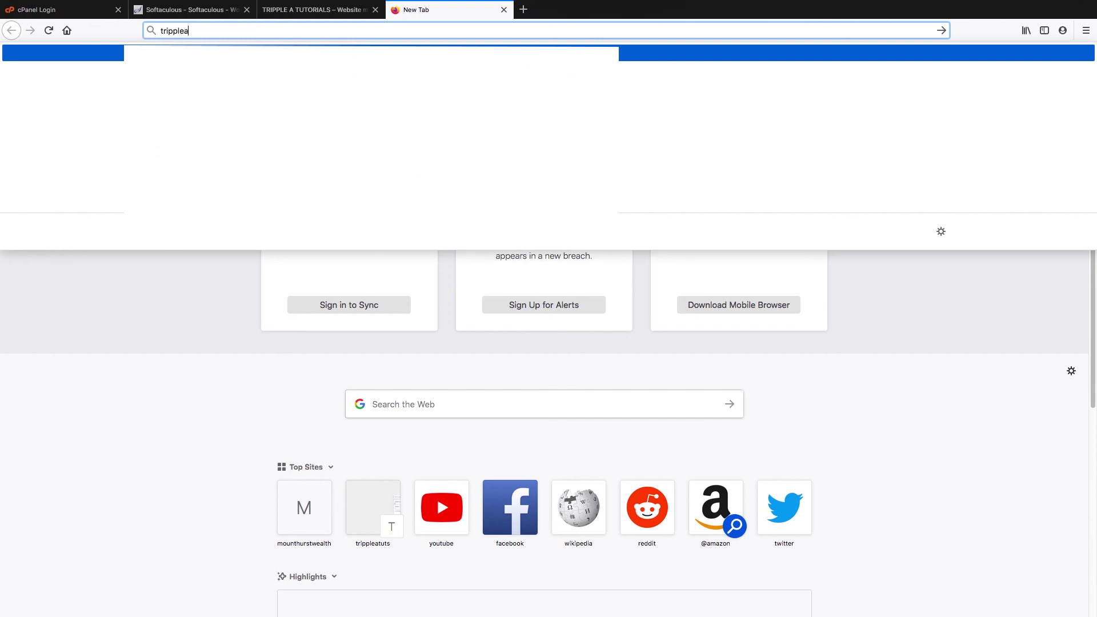
text(tuts)
text(.xyz/)
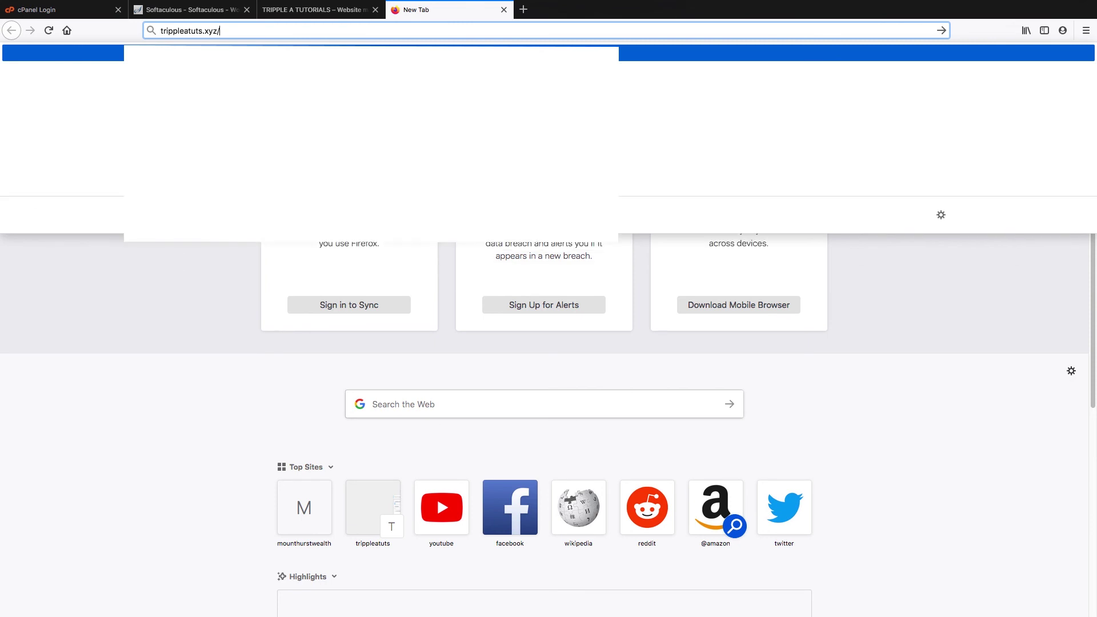
text(wp)
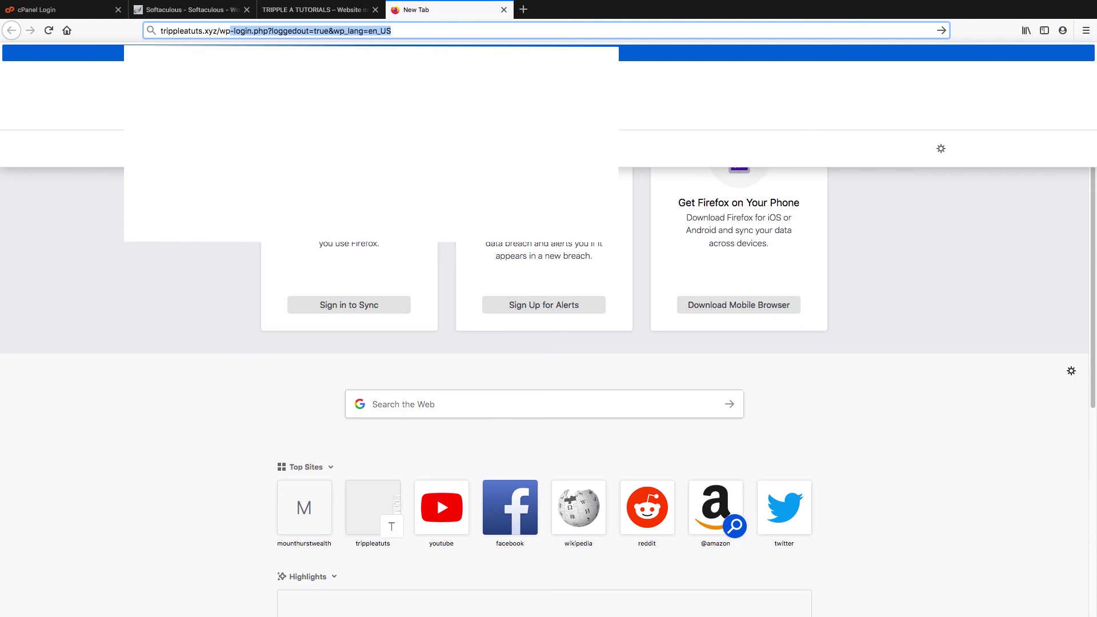
text(-admin/)
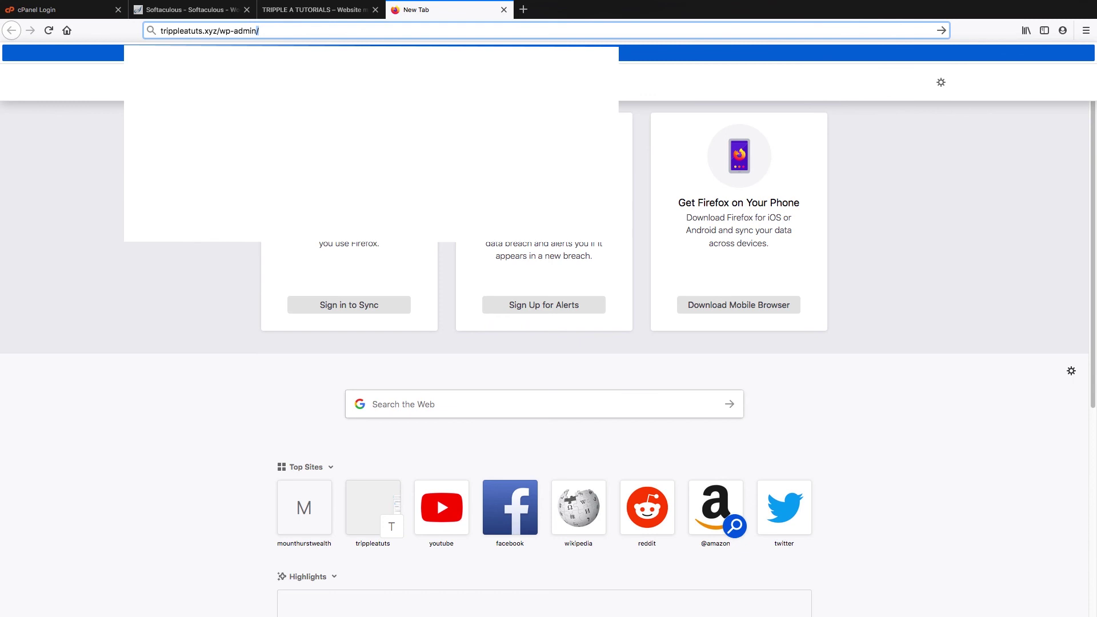
key(Return)
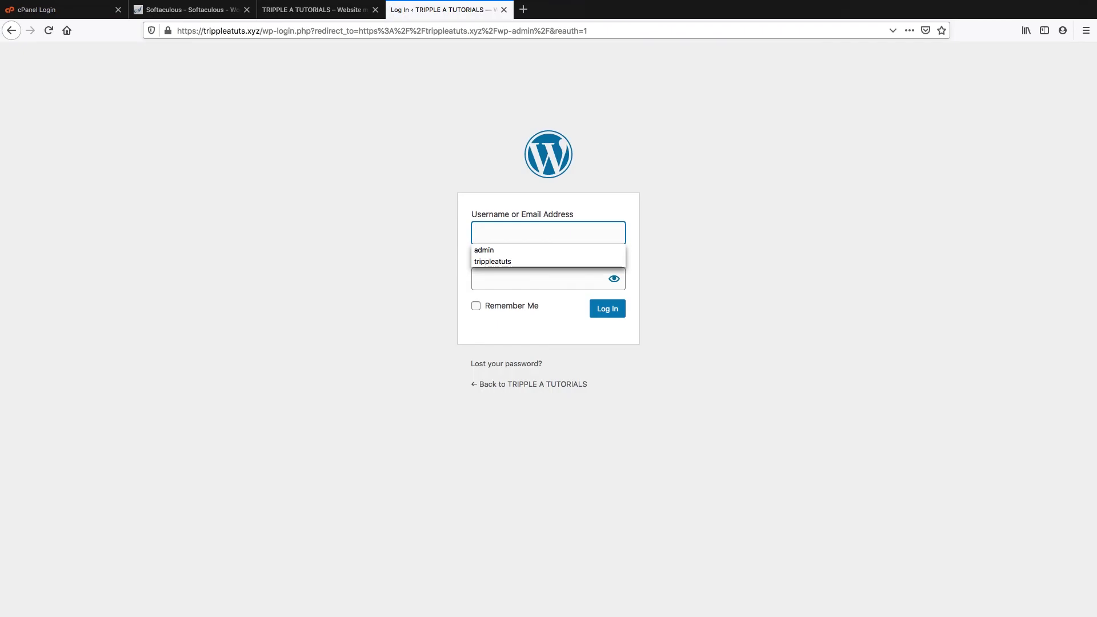
Log in as 'admin' with the account password, declining Firefox's offer to save the login
click(373, 234)
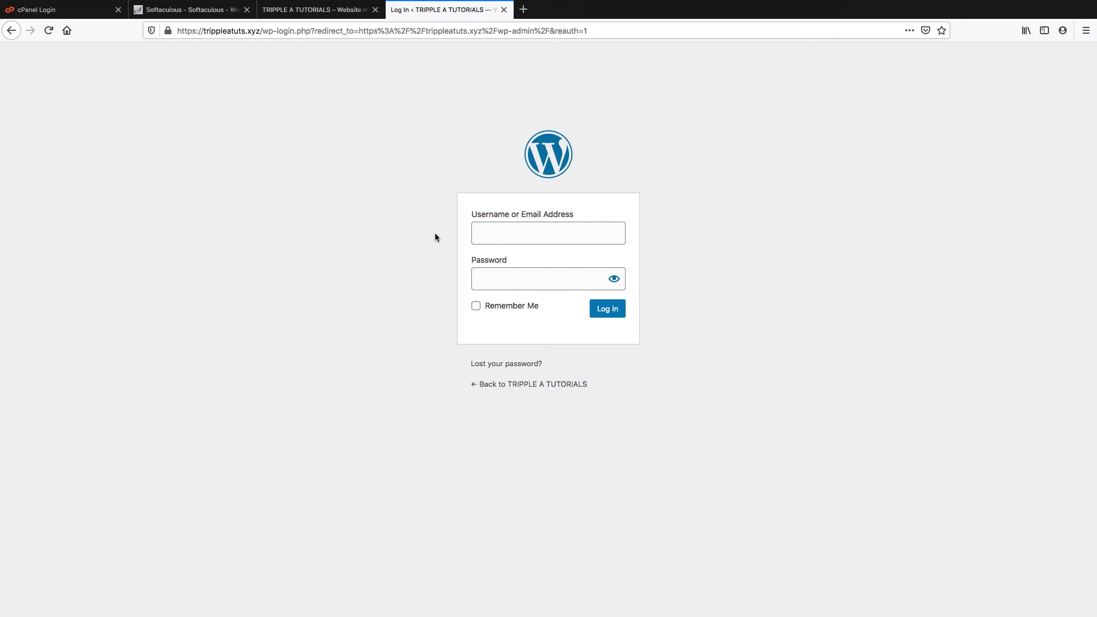
click(503, 230)
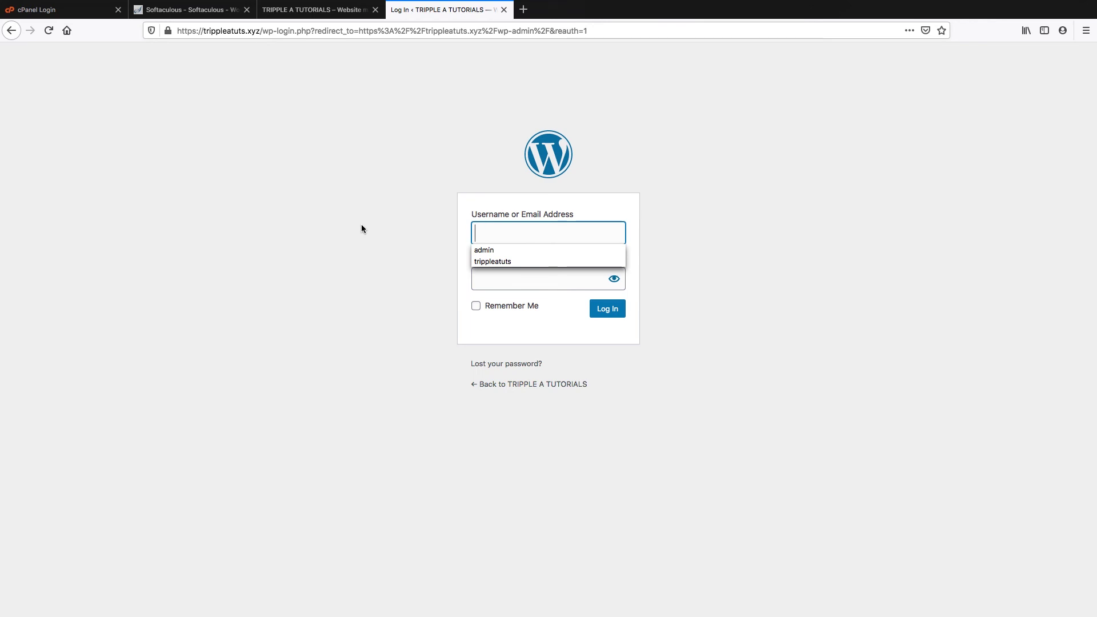
text(admin)
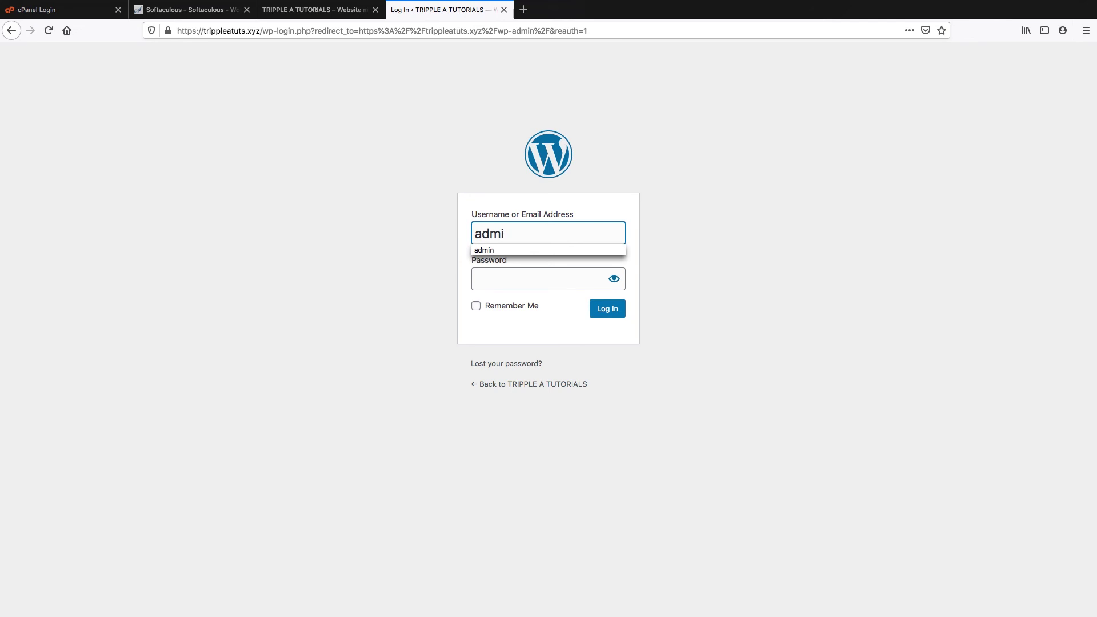
key(Tab)
text(****)
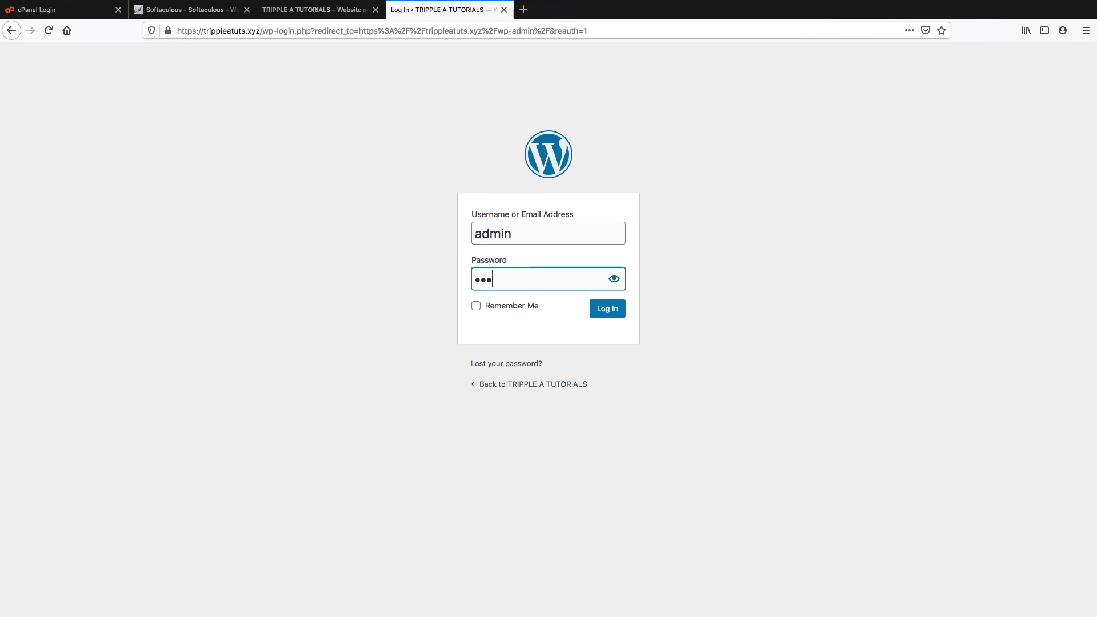
click(606, 310)
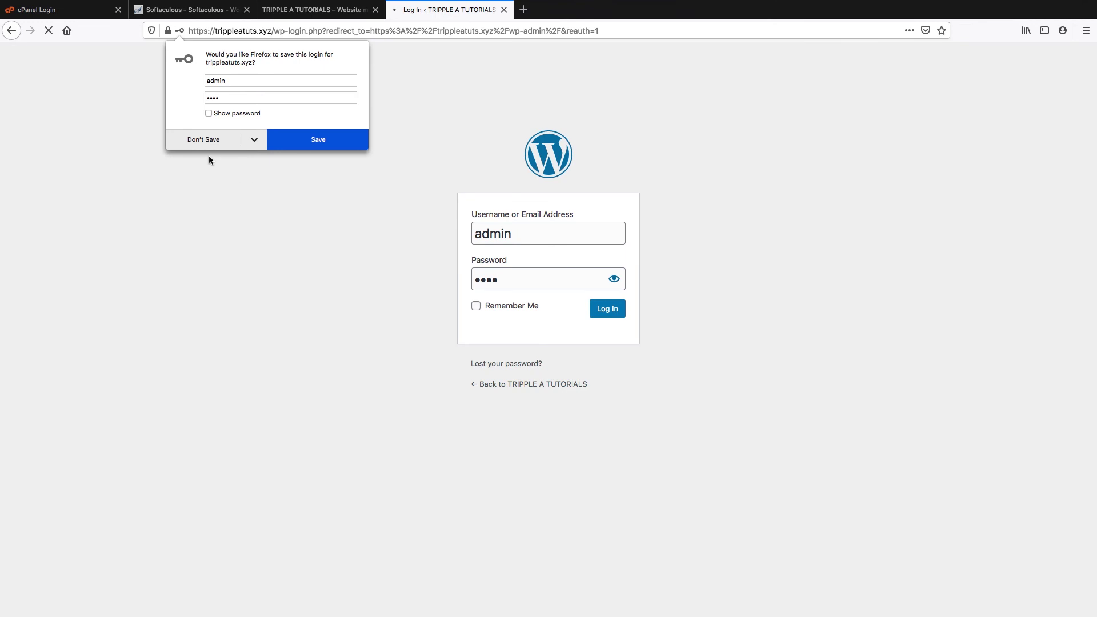
click(204, 141)
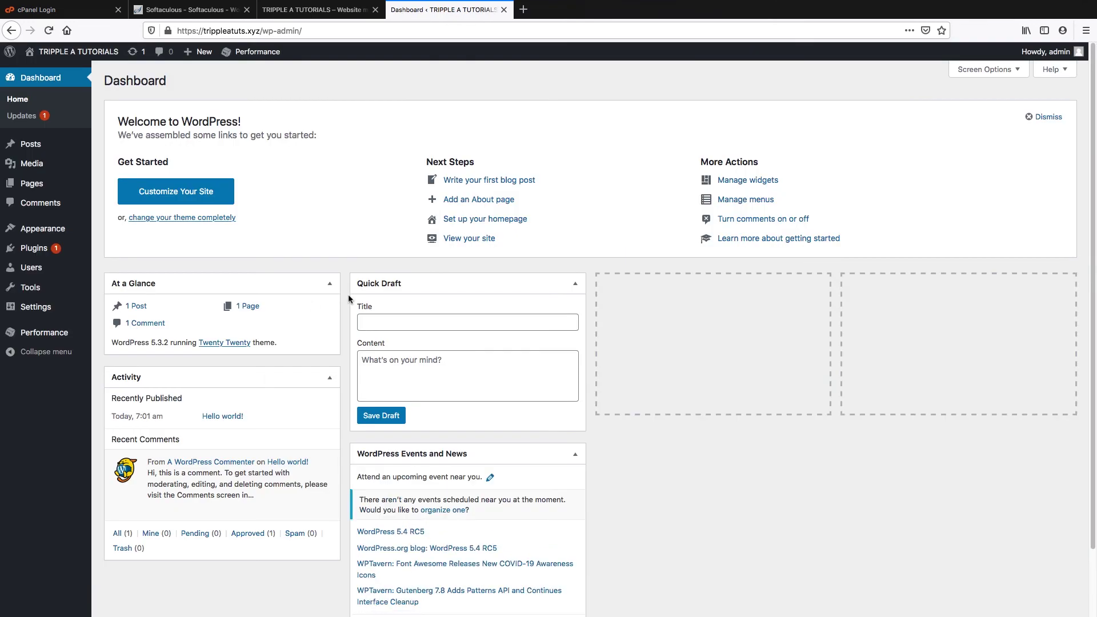
scroll(348, 298, down, 2)
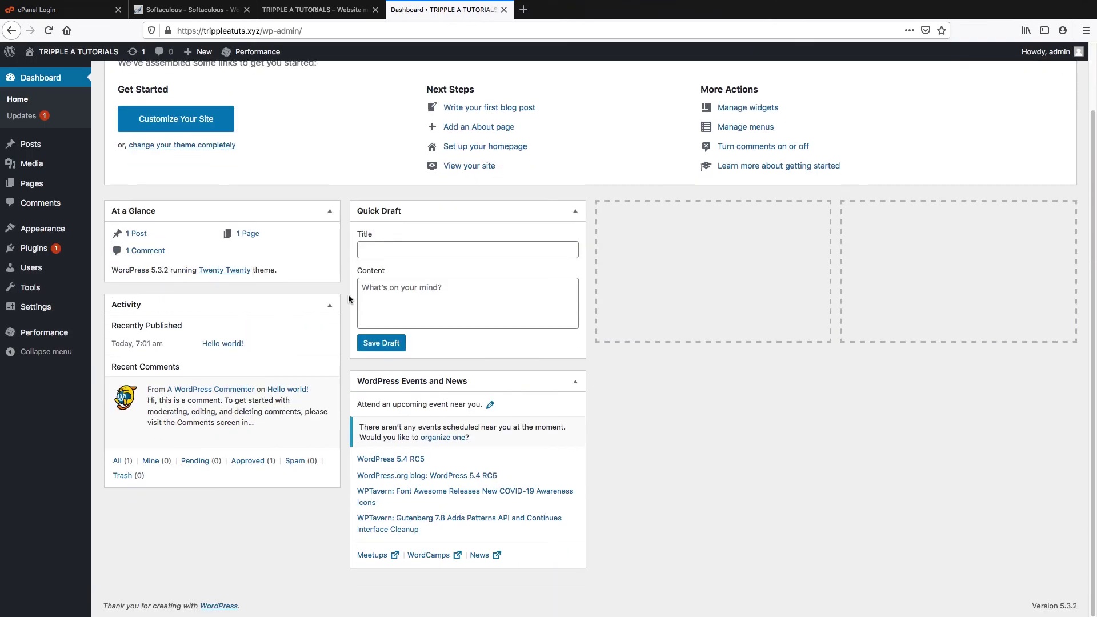
scroll(348, 297, up, 2)
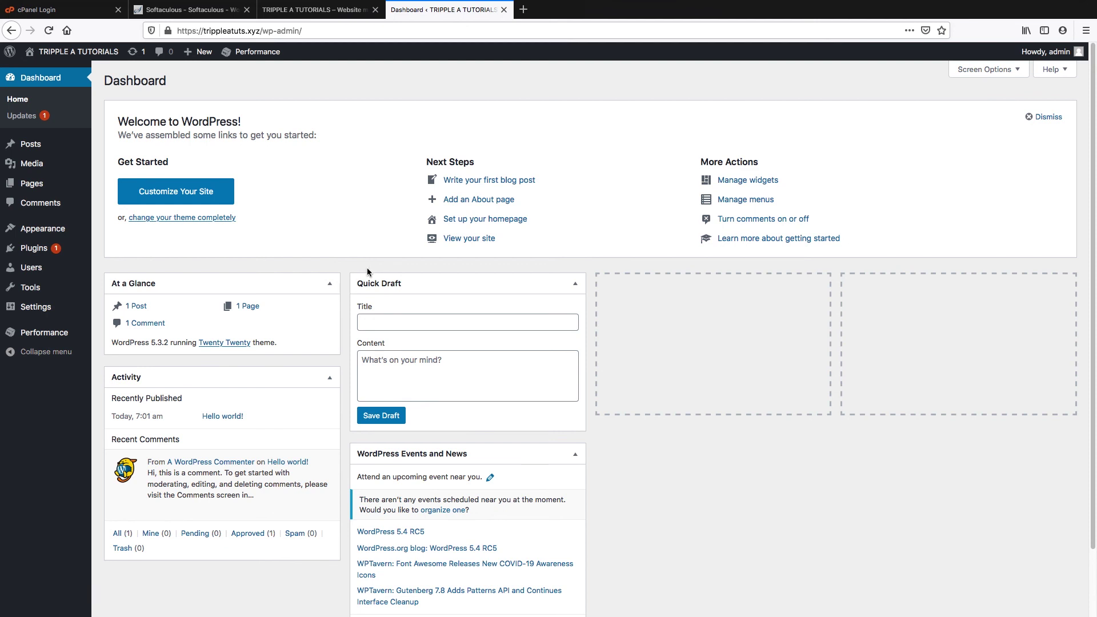
mouse_move(26, 148)
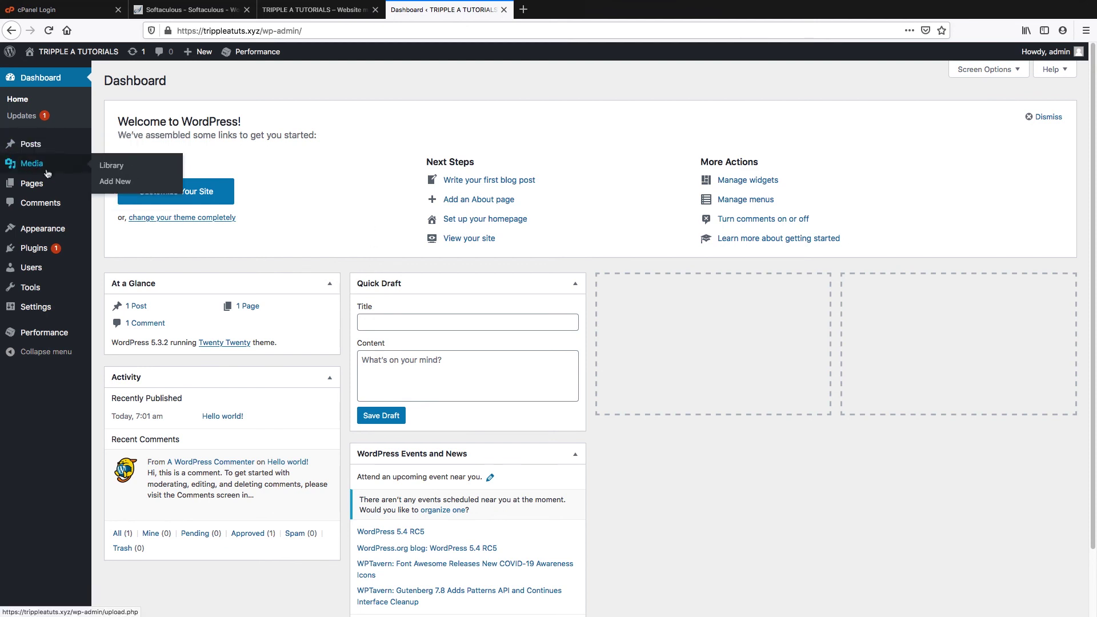